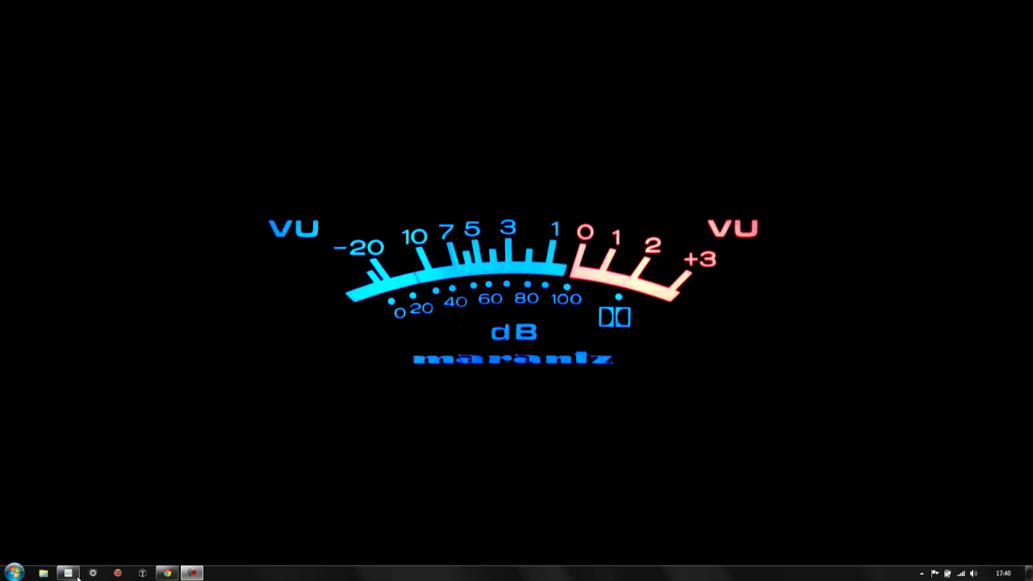
Restore the SONAR X1 Producer project window from the taskbar.
left_click(77, 573)
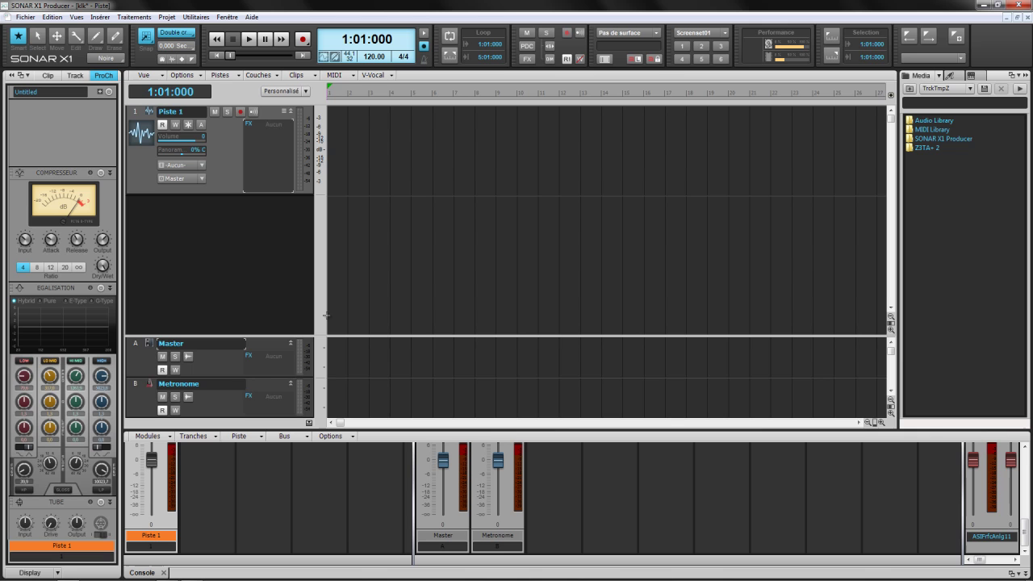
Insert Tube-Tech CL 1B into Piste 1's FX bin via Effet audio > Stéréo > Dynamic.
right_click(261, 134)
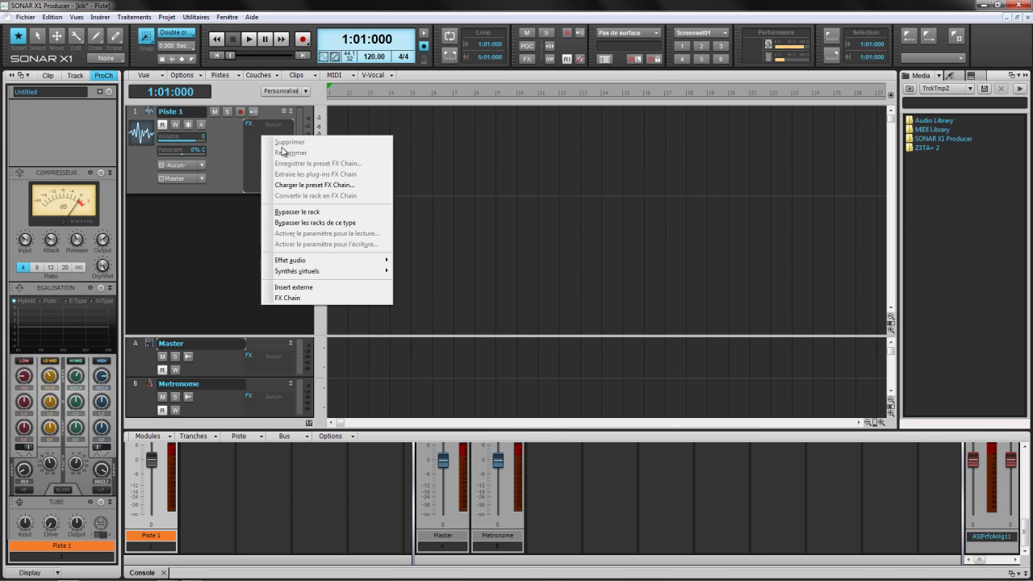
mouse_move(323, 260)
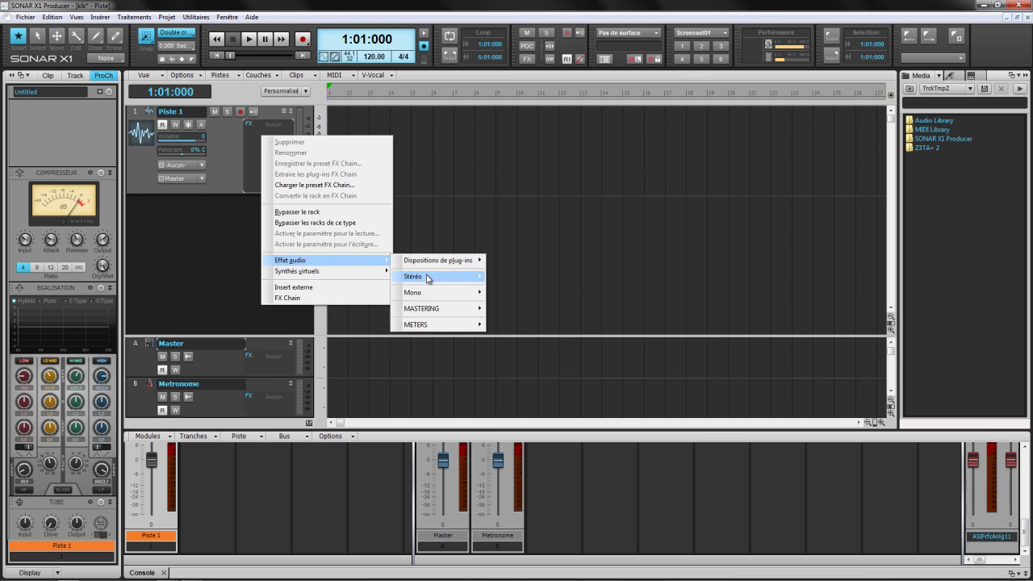
mouse_move(431, 278)
mouse_move(517, 315)
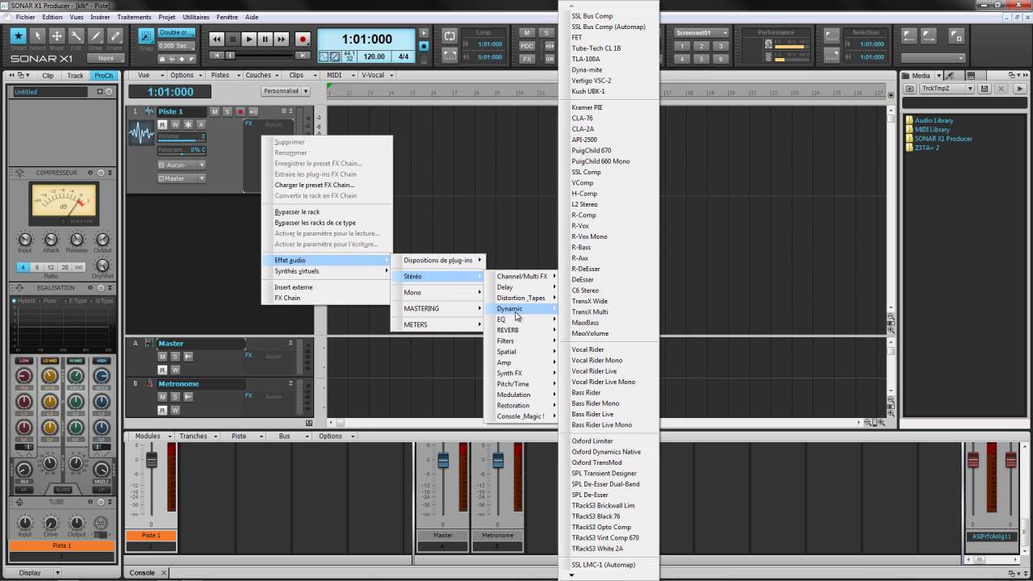
left_click(608, 49)
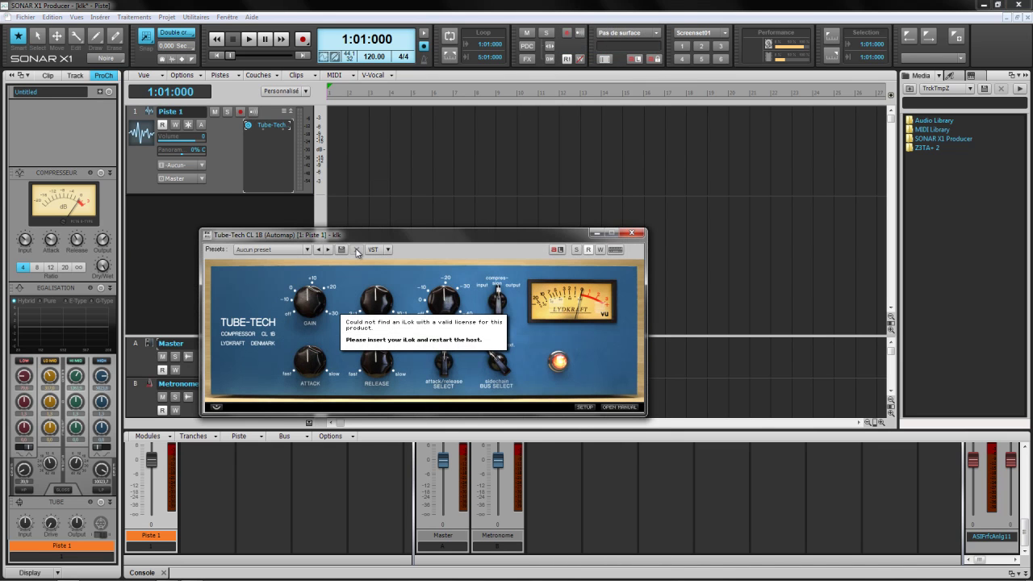
left_click(635, 233)
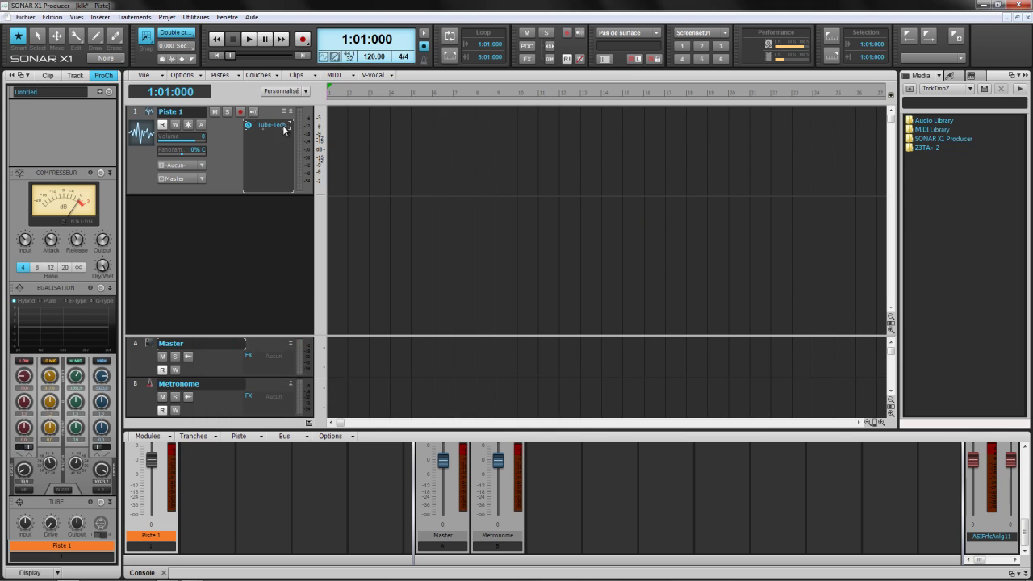
Remove and re-insert Tube-Tech CL 1B on Piste 1, then dock its window beside Console.
right_click(288, 131)
left_click(299, 131)
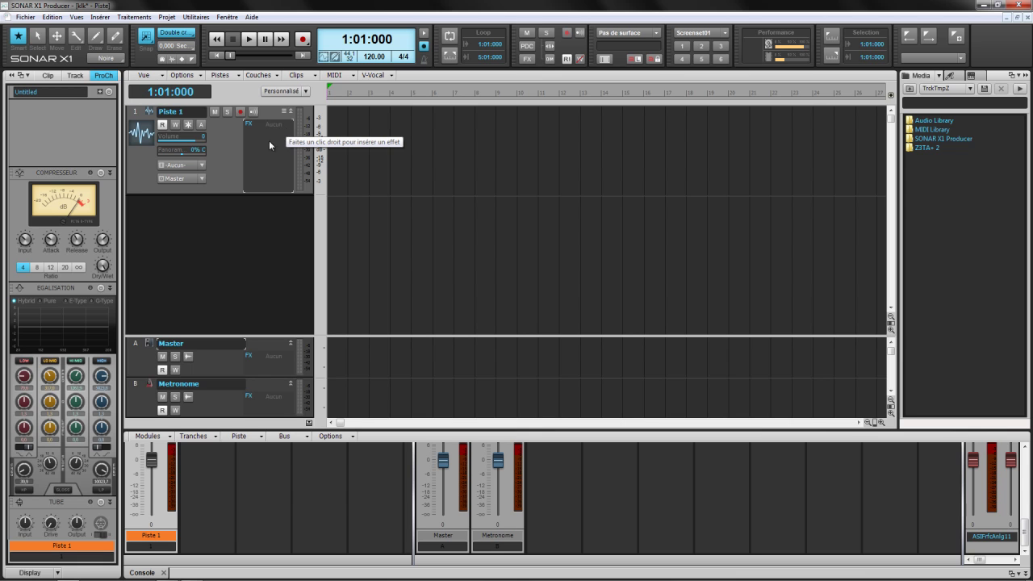
right_click(267, 131)
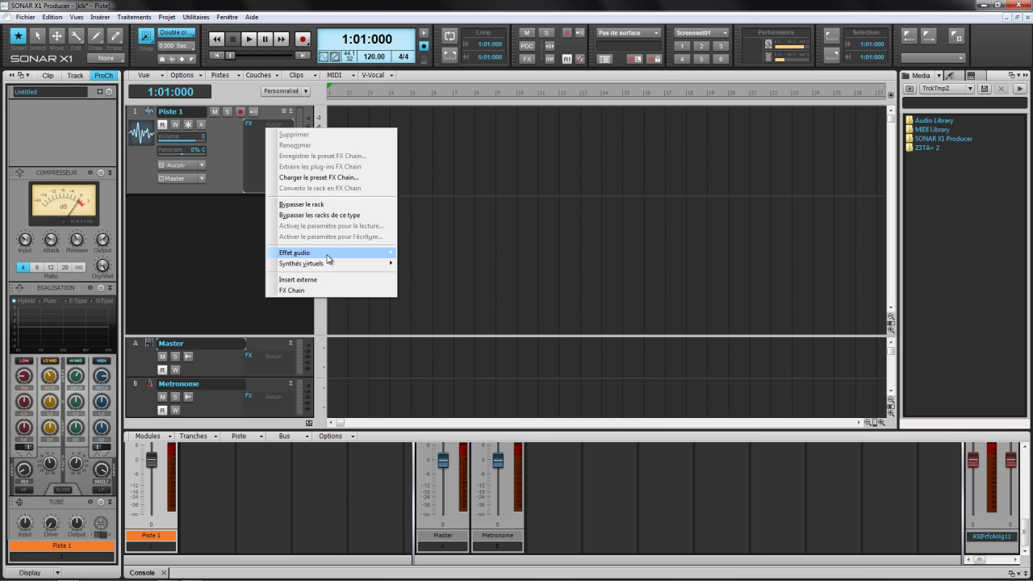
mouse_move(323, 254)
mouse_move(435, 269)
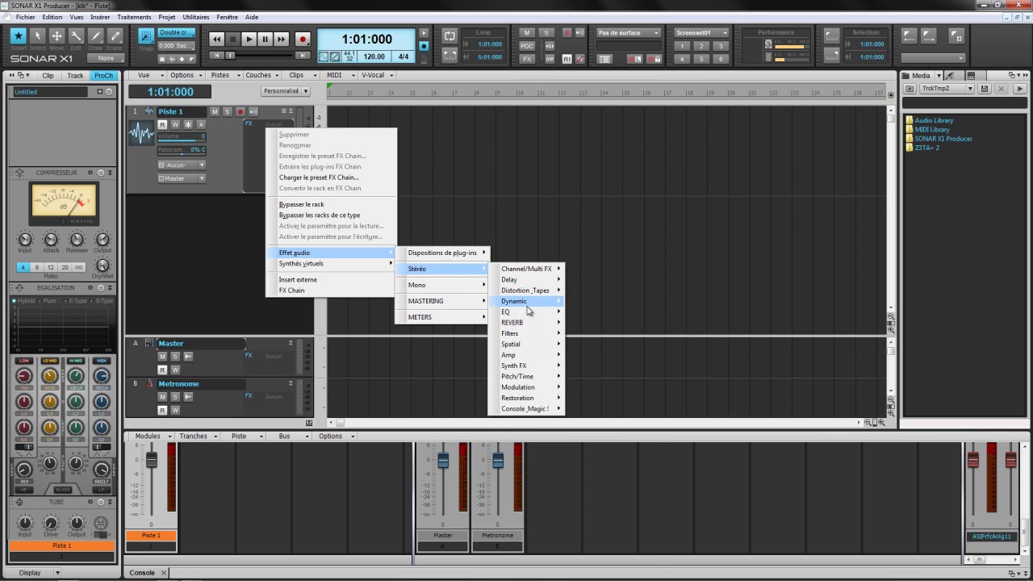
mouse_move(529, 302)
left_click(611, 49)
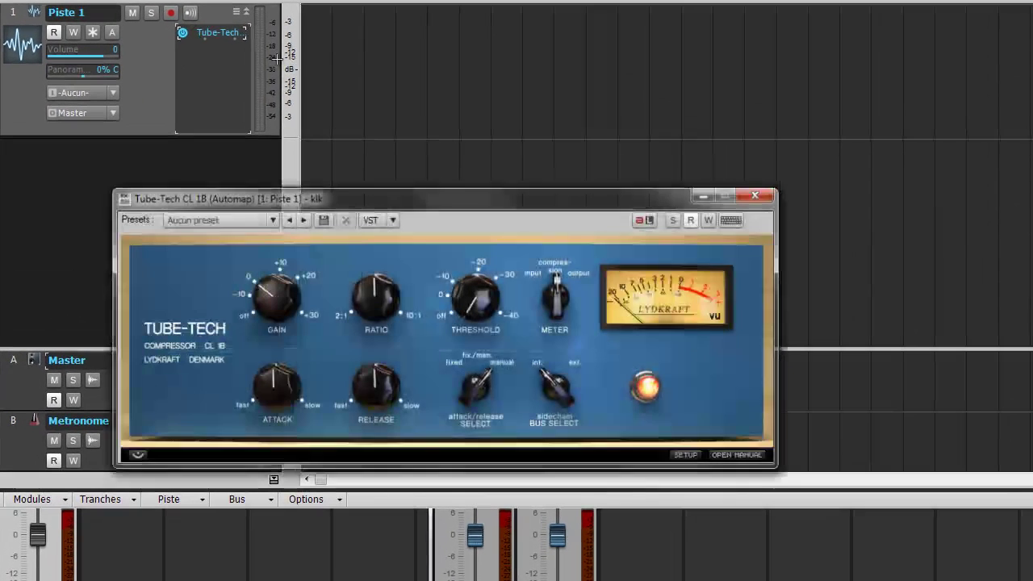
left_click_drag(350, 200, 428, 195)
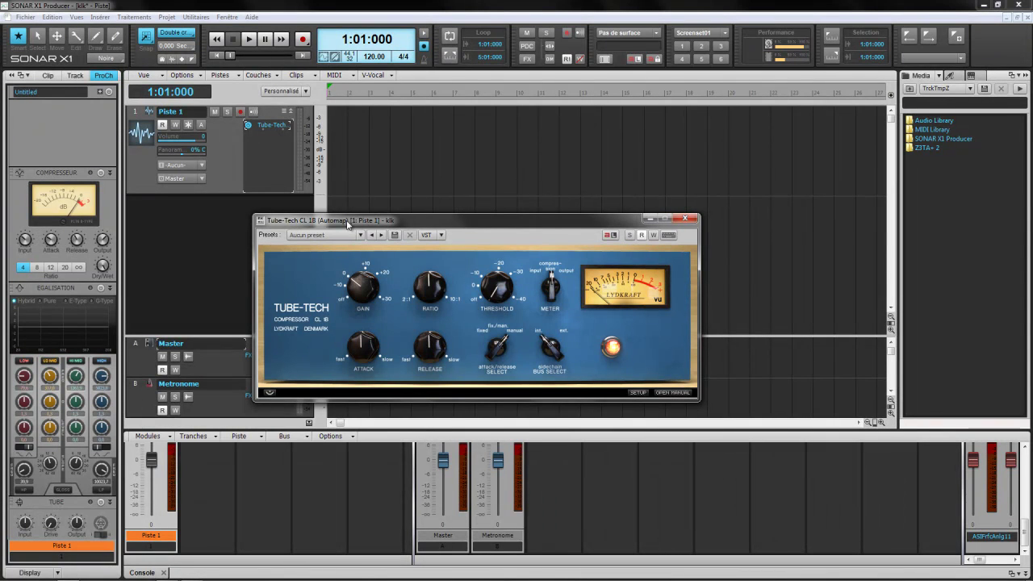
left_click_drag(400, 230, 265, 444)
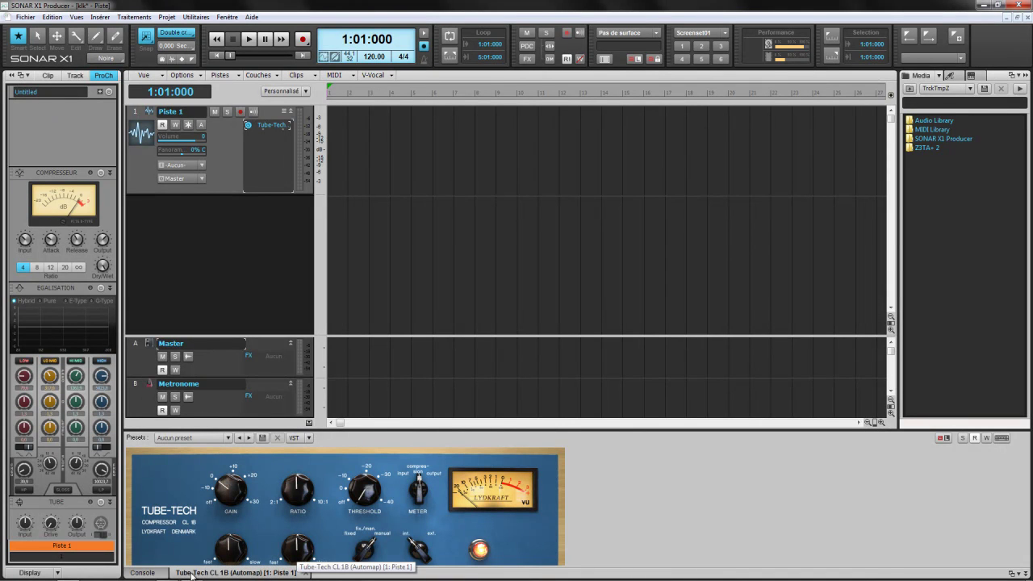
Insert Softube FET Compressor after Tube-Tech on Piste 1 and dock its window below.
right_click(267, 153)
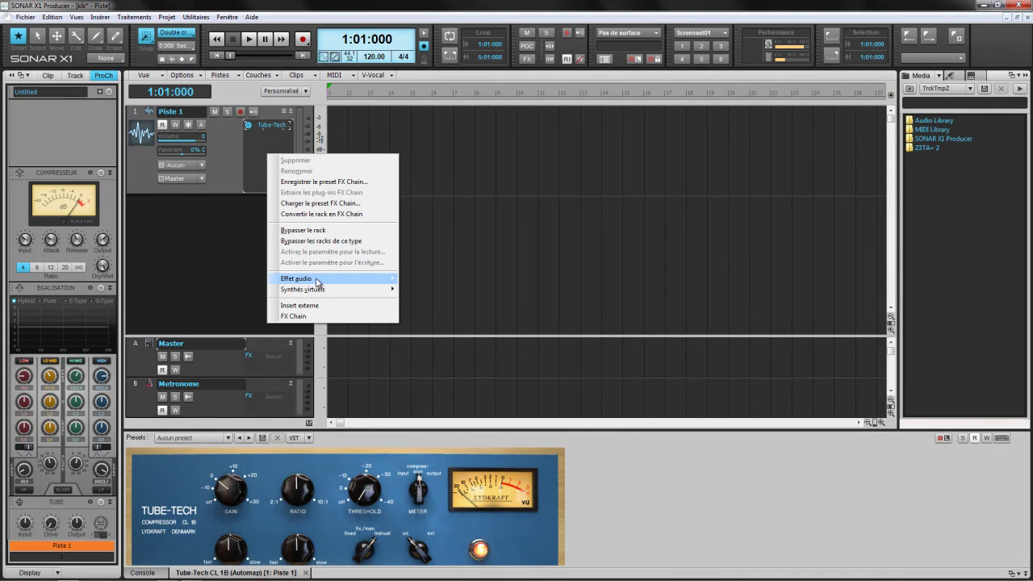
mouse_move(396, 281)
mouse_move(420, 295)
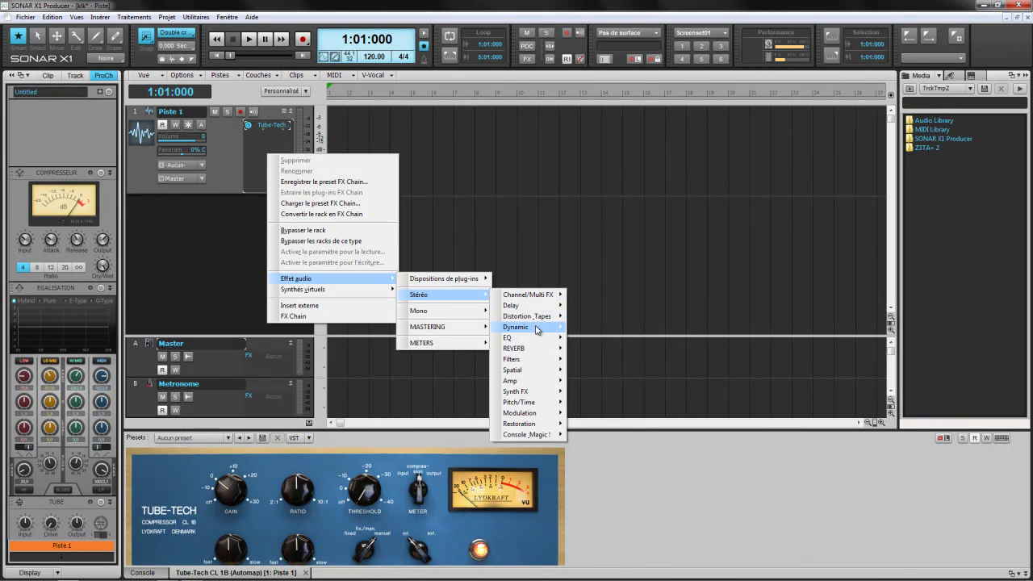
mouse_move(538, 327)
left_click(611, 37)
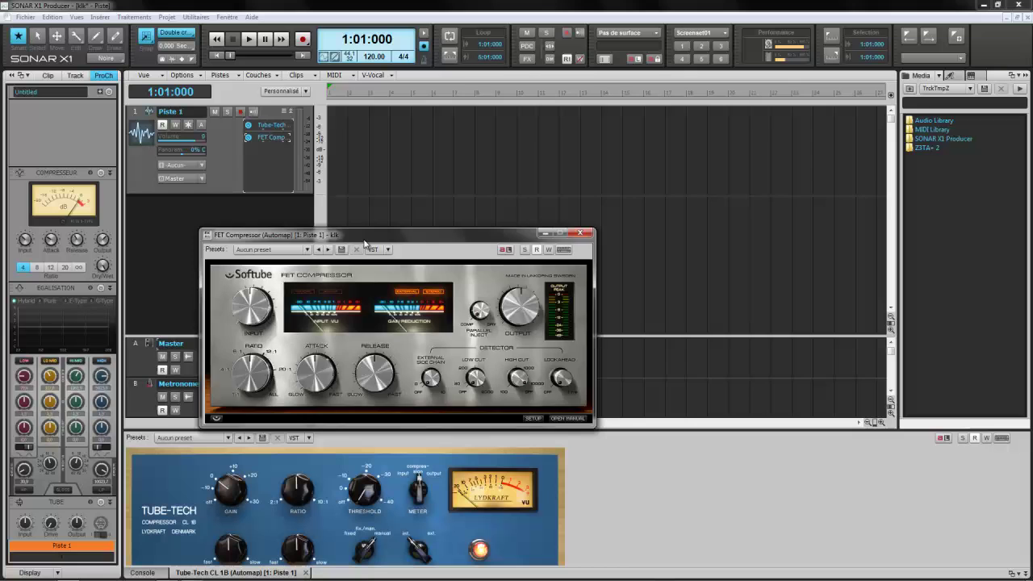
left_click_drag(366, 243, 379, 447)
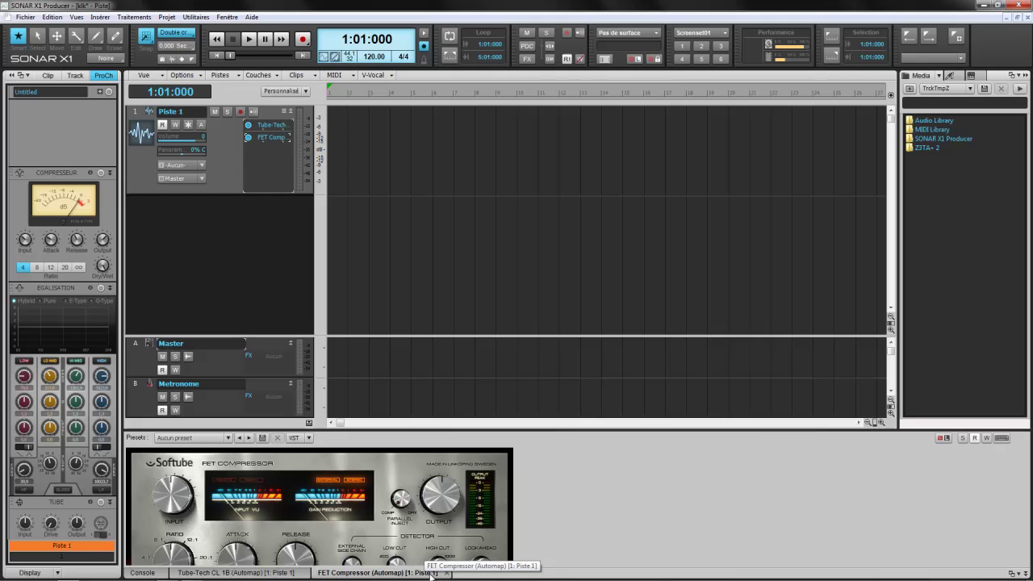
Insert Valley People Dyna-mite after the FET Compressor, then switch to screenset 5's Console view.
right_click(262, 152)
mouse_move(314, 281)
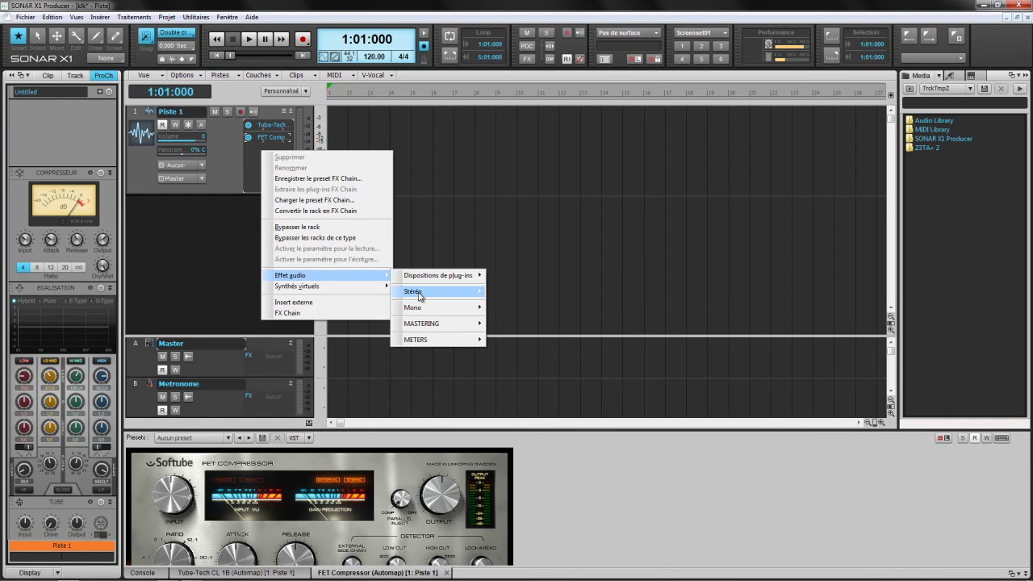
mouse_move(440, 293)
mouse_move(525, 327)
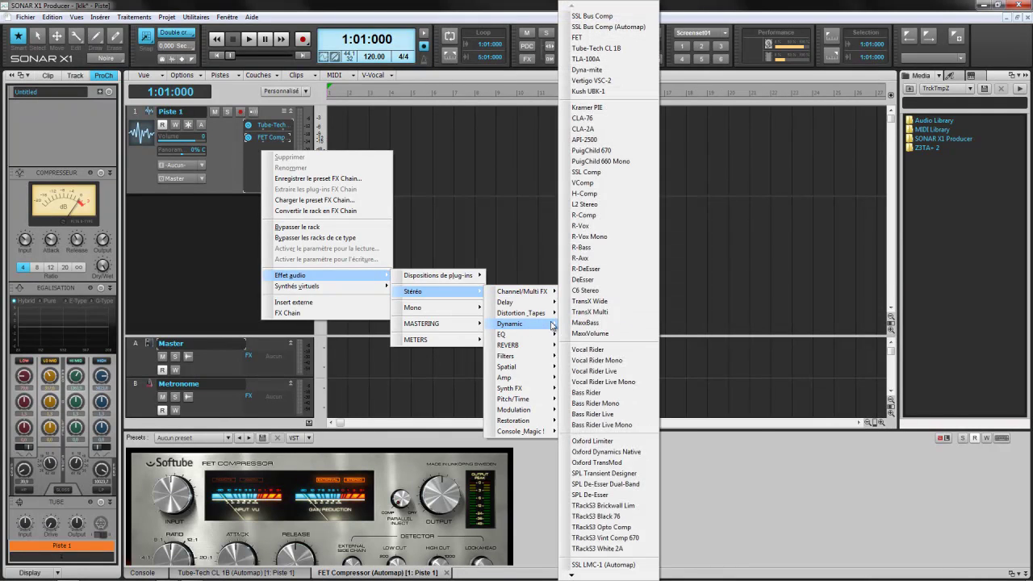
left_click(601, 72)
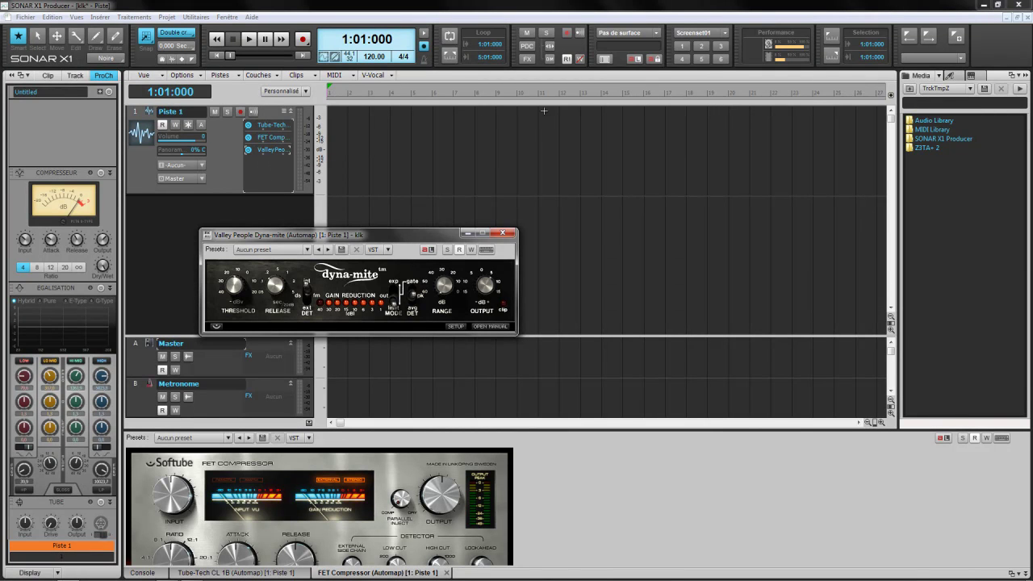
left_click(702, 59)
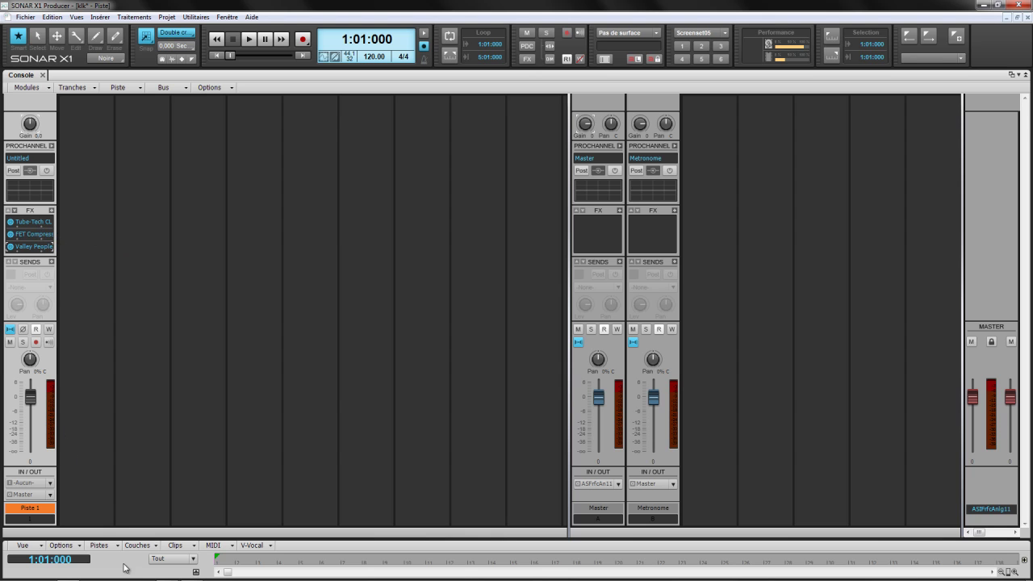
Search the Start menu for 'regedit' and launch Registry Editor.
left_click(27, 568)
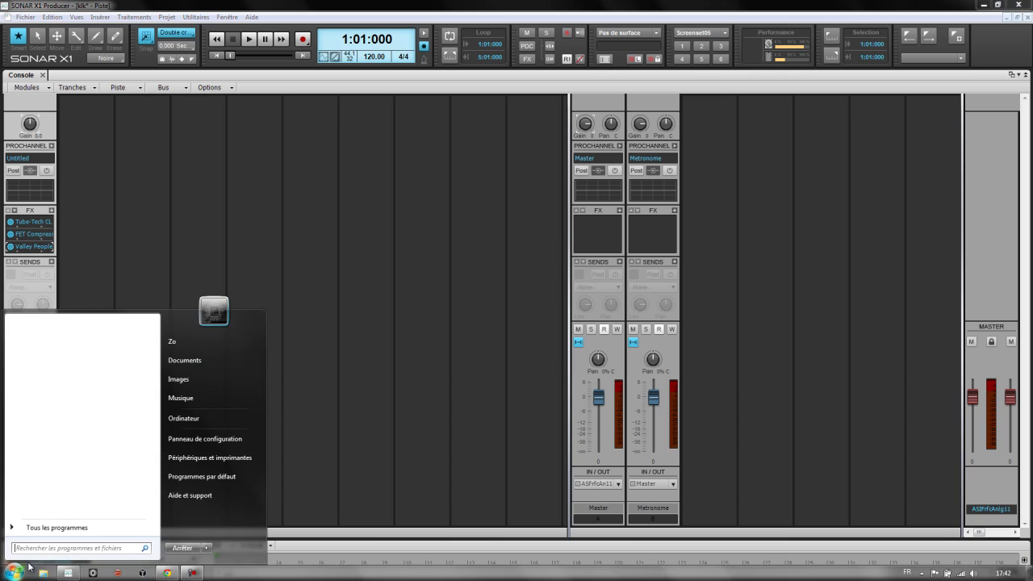
left_click(40, 550)
type("reg")
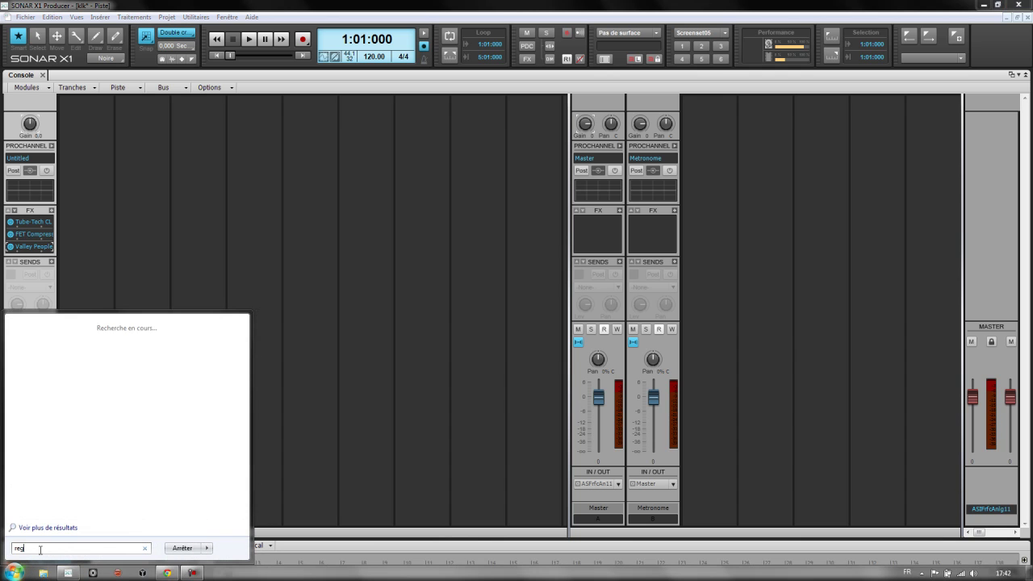
type("edit")
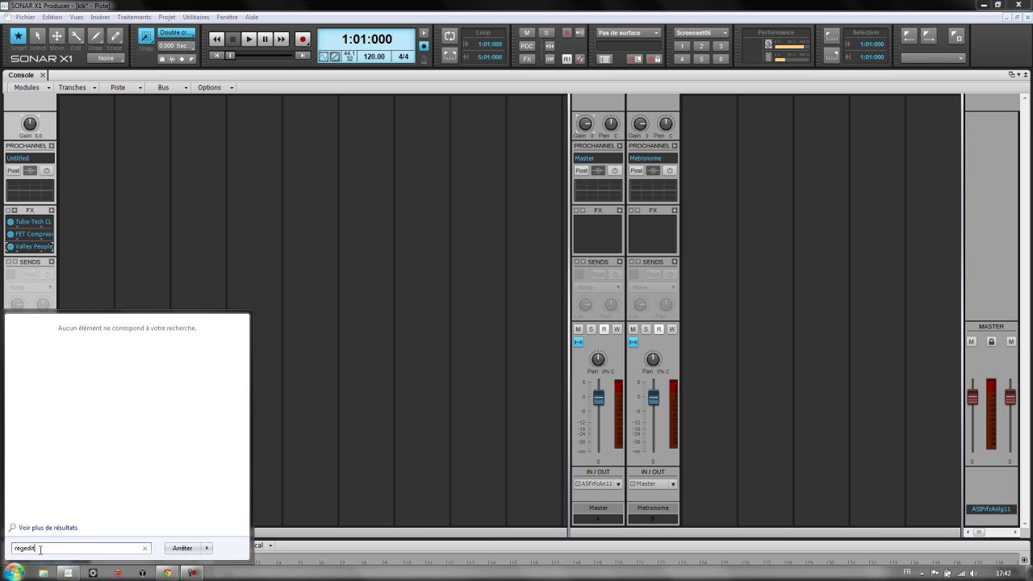
left_click(50, 347)
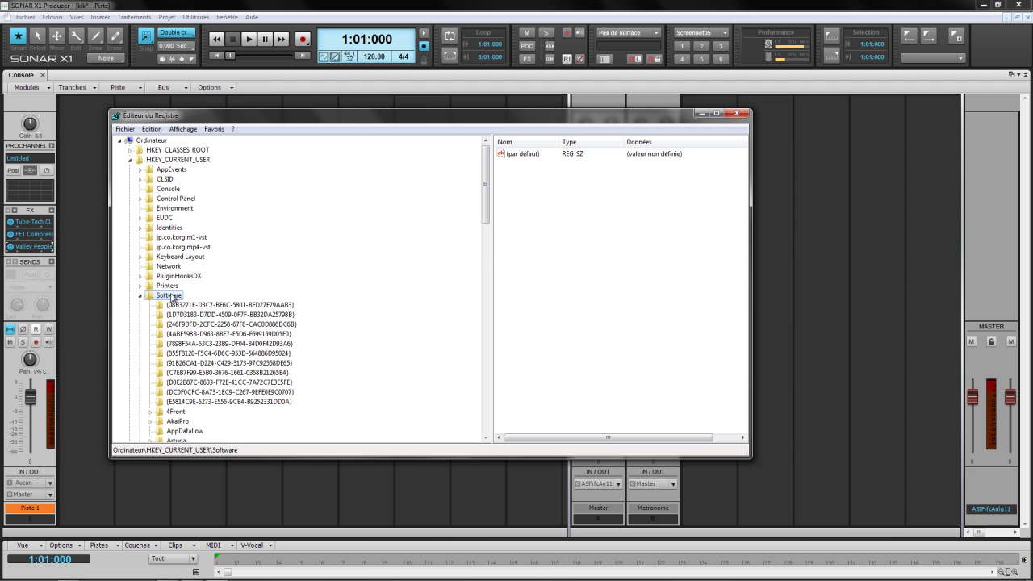
Expand Cakewalk Music Software\SONAR Producer\Cakewalk VST\Inventory and maximize Registry Editor.
scroll(196, 357, "down", 5)
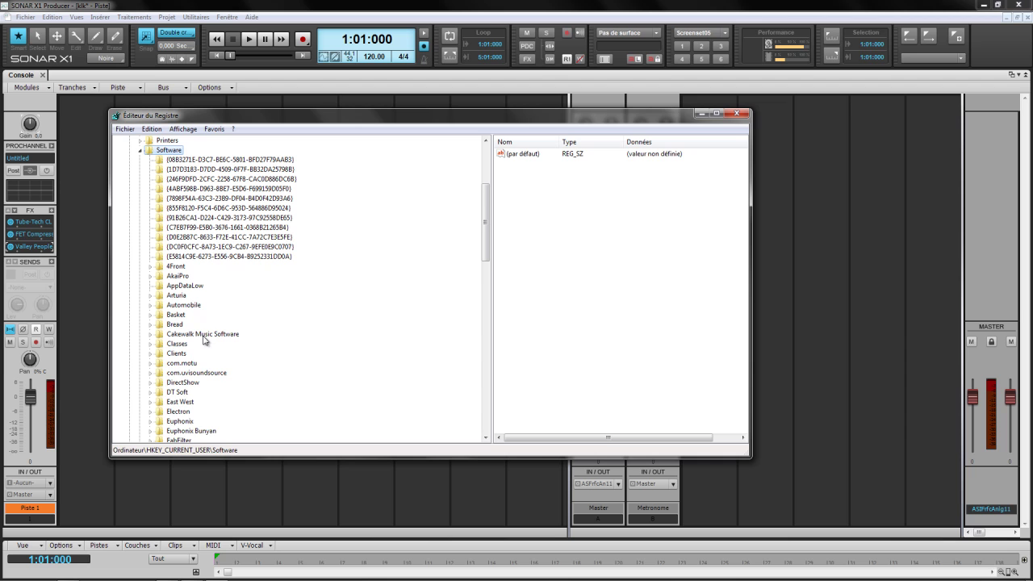
double_click(203, 335)
scroll(251, 336, "down", 2)
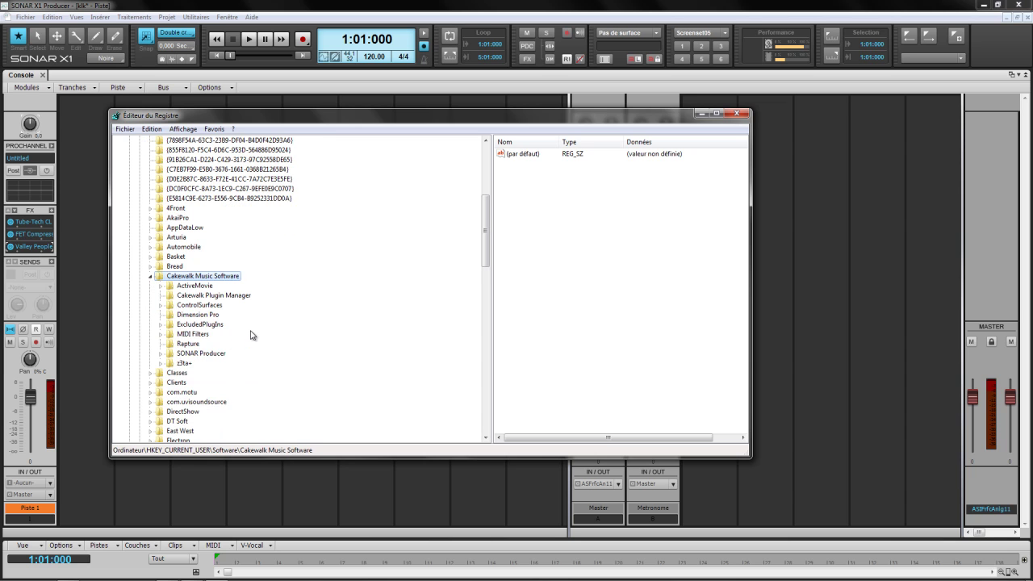
double_click(194, 354)
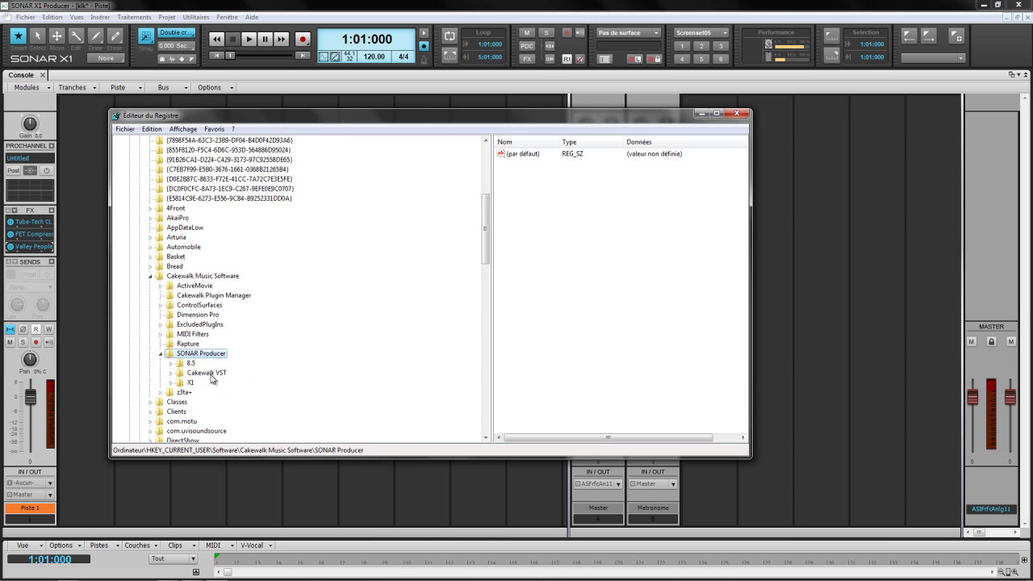
double_click(207, 373)
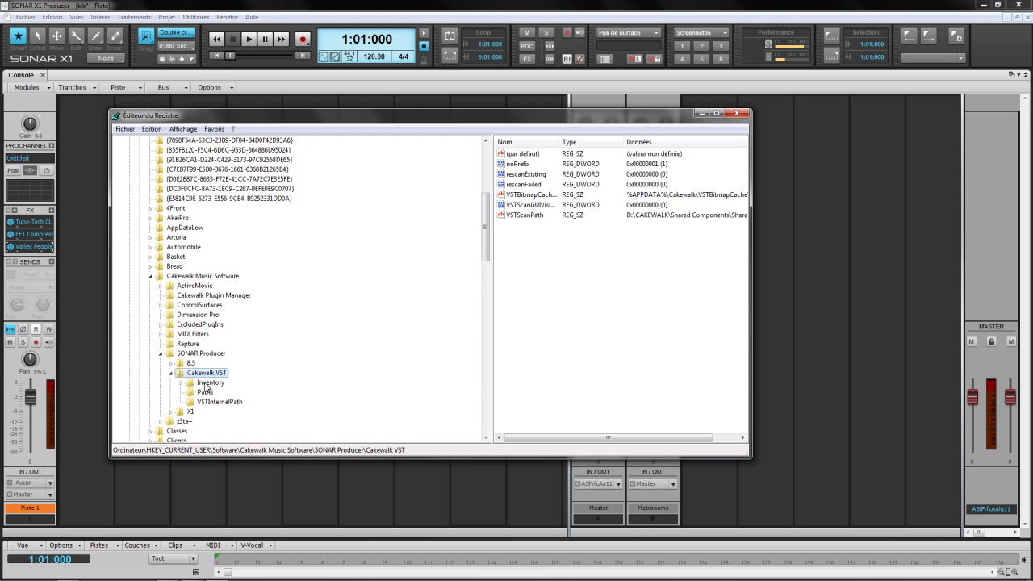
double_click(212, 384)
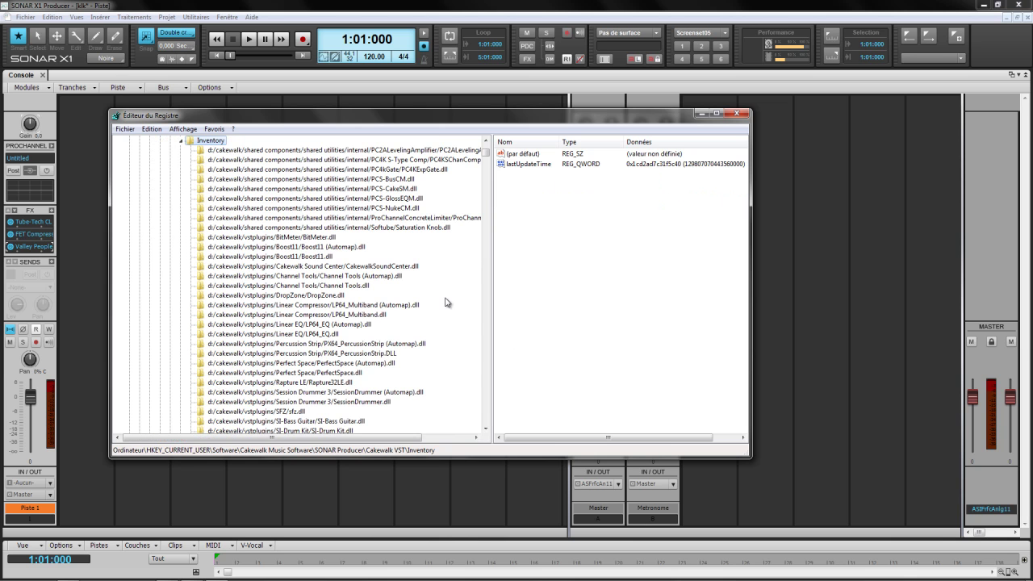
left_click(717, 115)
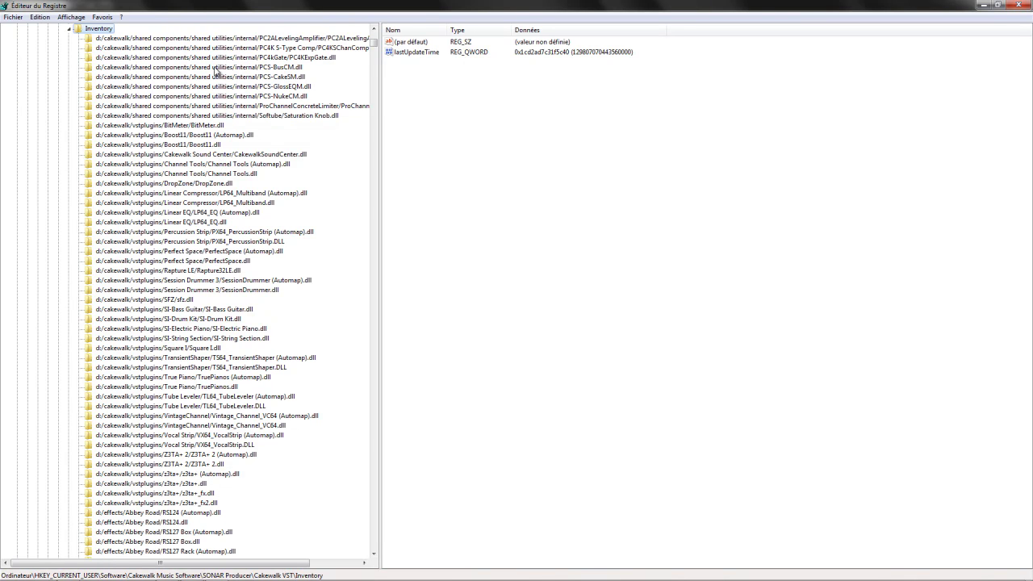
Select Channel Tools (Automap).dll and scroll the Inventory list toward the Softube entries.
left_click(180, 165)
scroll(181, 167, "down", 20)
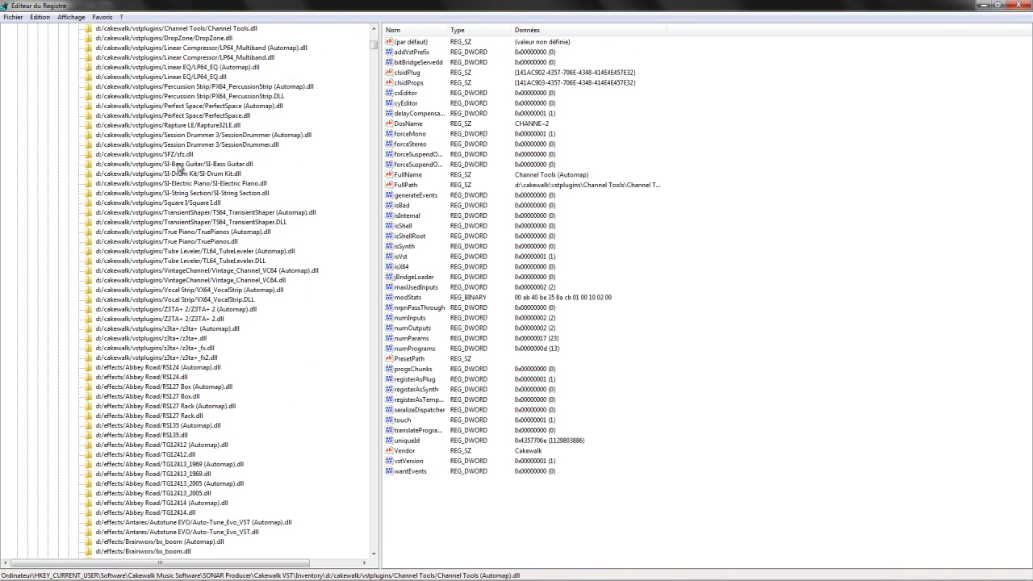
scroll(191, 183, "down", 20)
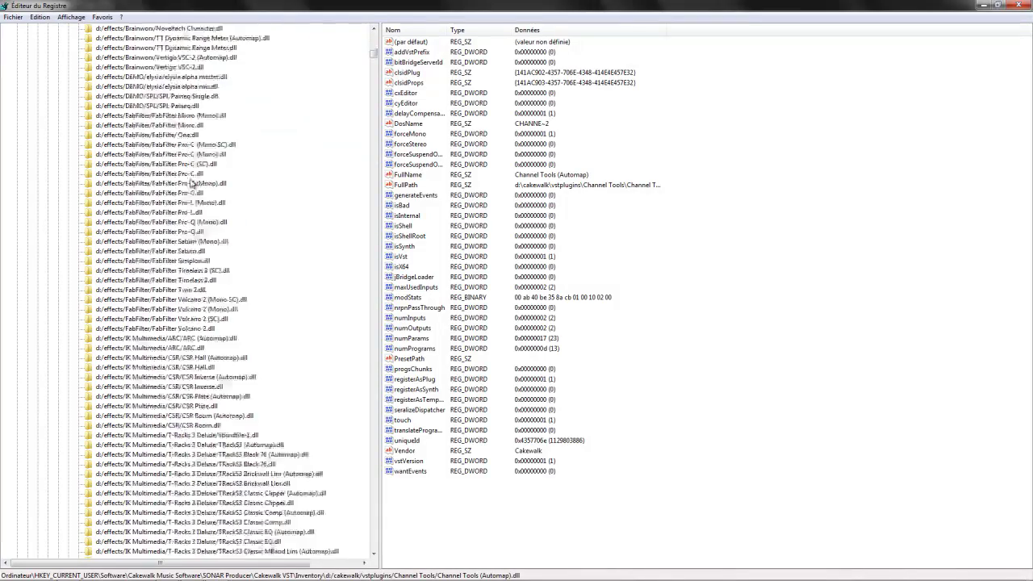
scroll(191, 183, "down", 14)
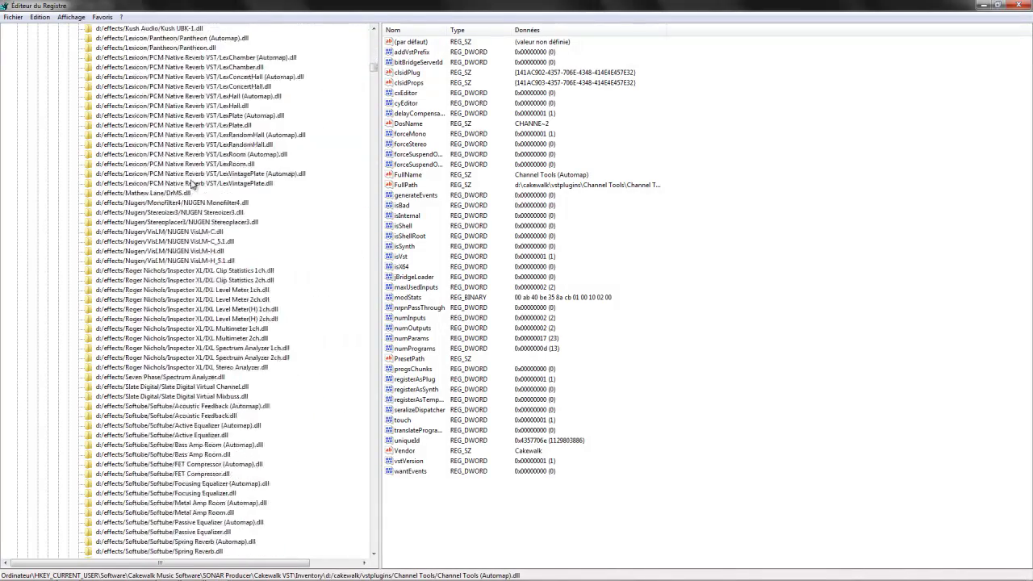
scroll(192, 184, "down", 13)
scroll(170, 180, "up", 5)
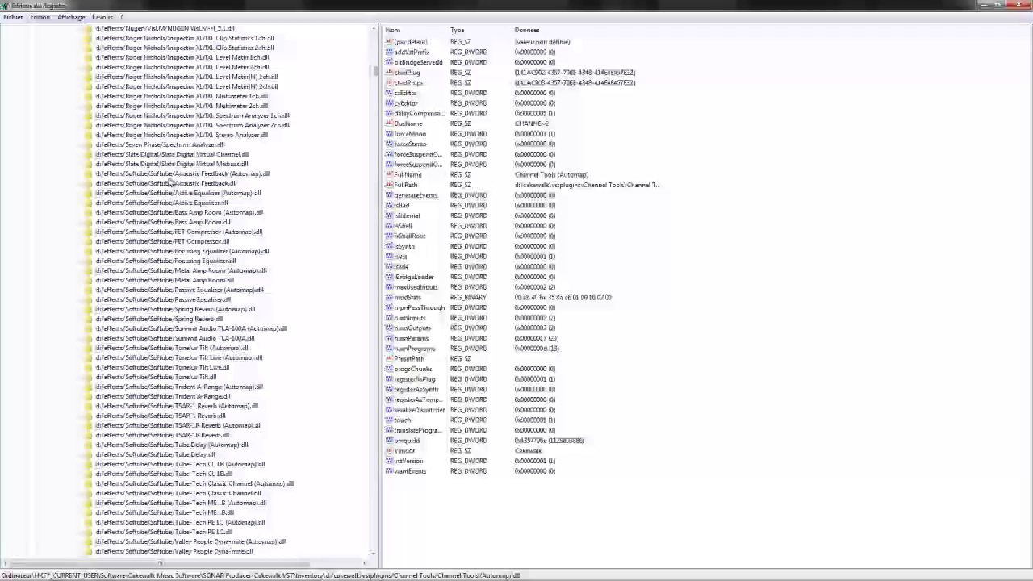
Shorten the FET Compressor (Automap) entry's FullName to 'FET Comp'.
left_click(161, 174)
left_click(207, 193)
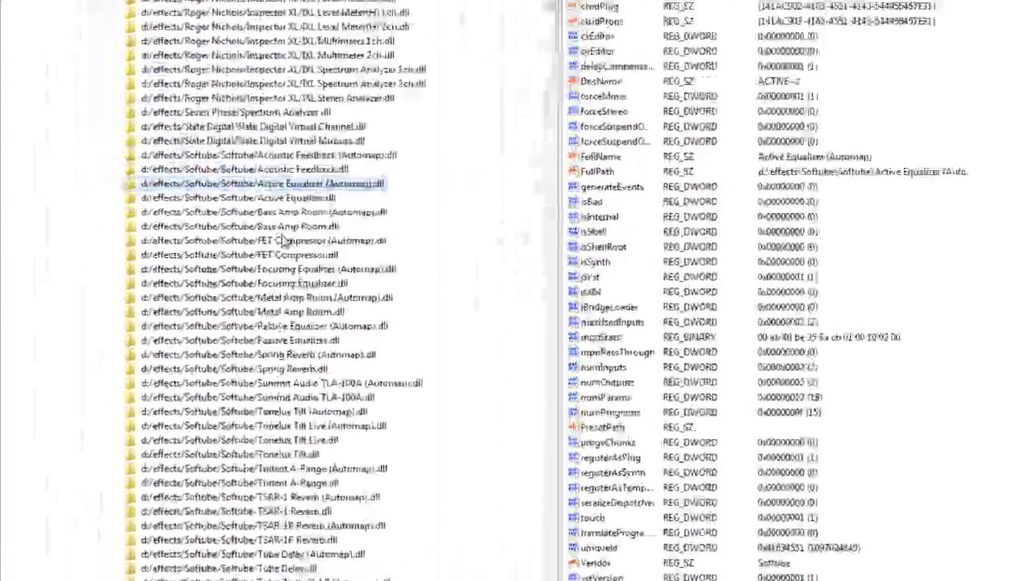
left_click(284, 240)
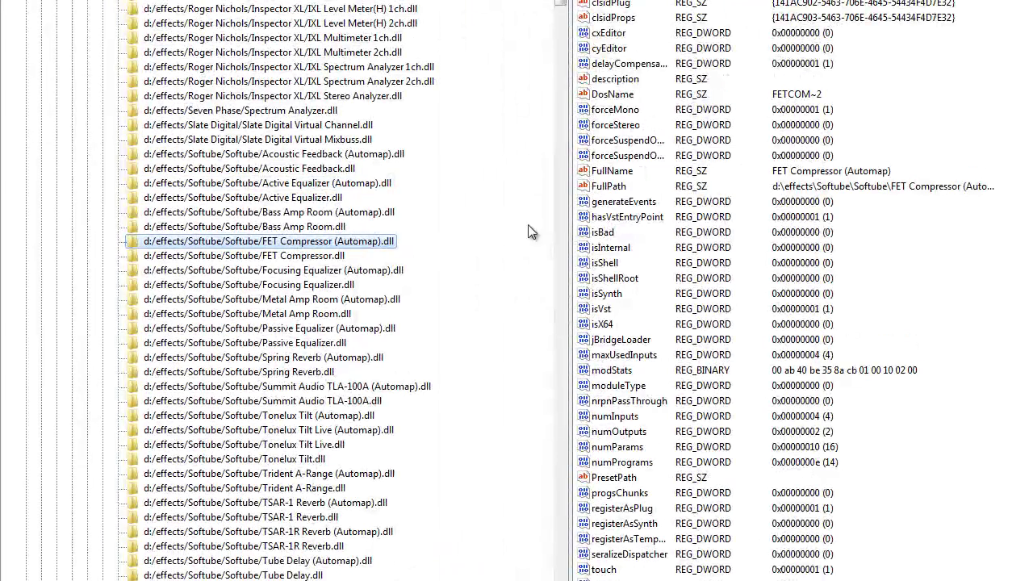
left_click(613, 171)
right_click(620, 171)
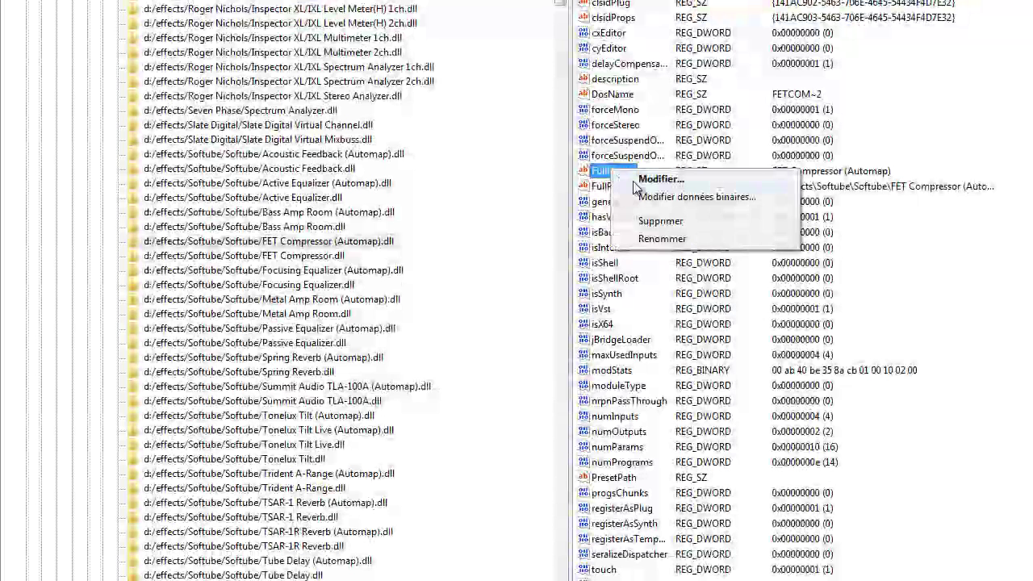
left_click(654, 180)
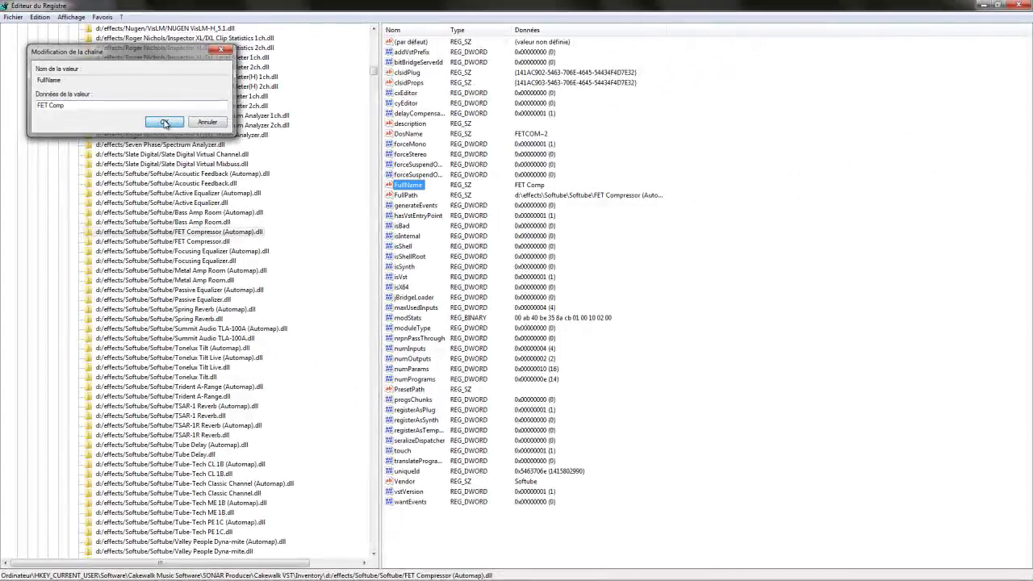
left_click(177, 117)
Shorten the FET Compressor.dll entry's FullName to 'FET Comp'.
left_click(216, 242)
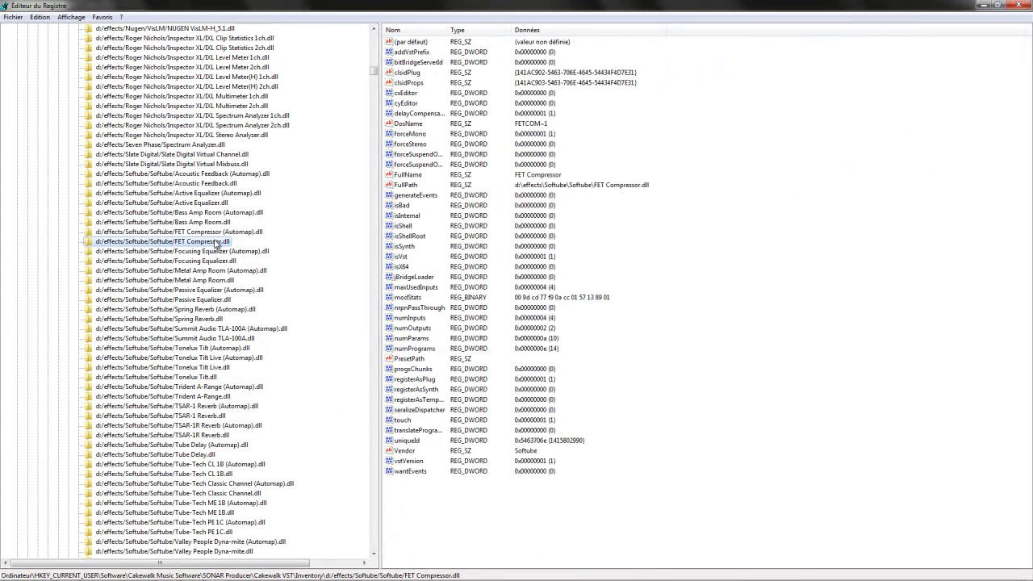
right_click(407, 175)
left_click(426, 184)
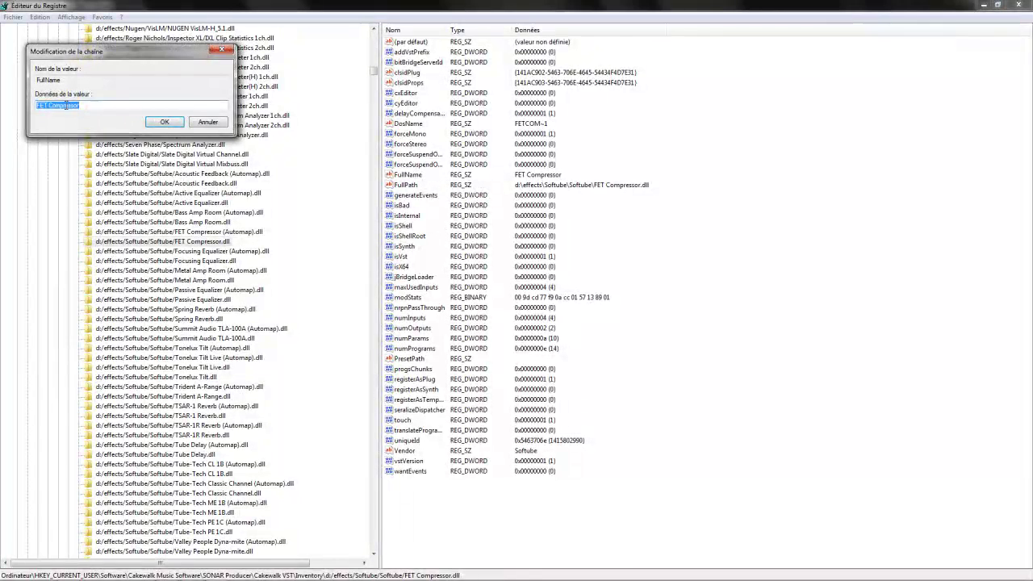
left_click_drag(63, 105, 144, 104)
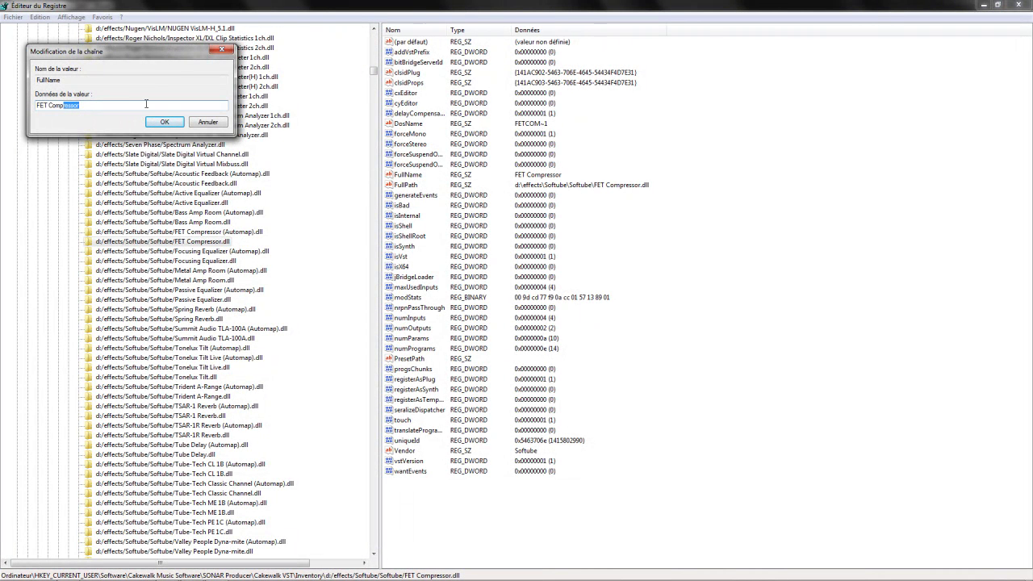
left_click(165, 122)
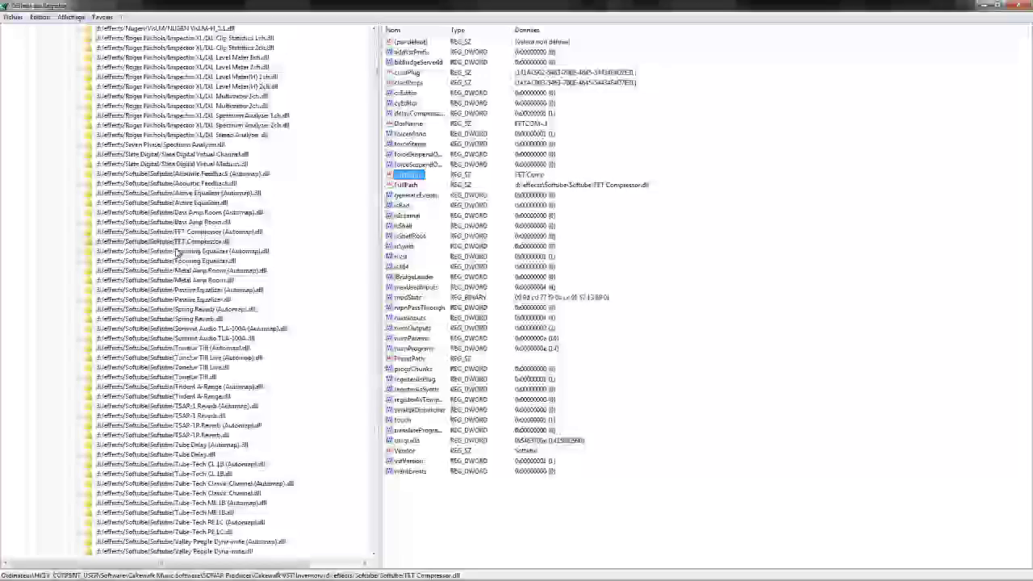
Move down to the Tube-Tech CL 1B (Automap) entry's values.
left_click(194, 339)
scroll(194, 339, "down", 5)
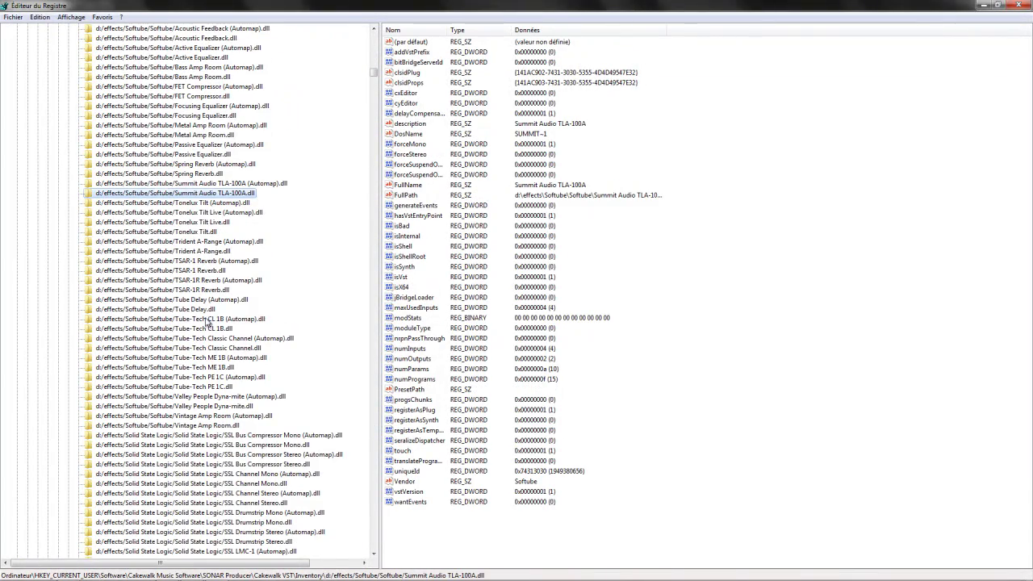
left_click(207, 319)
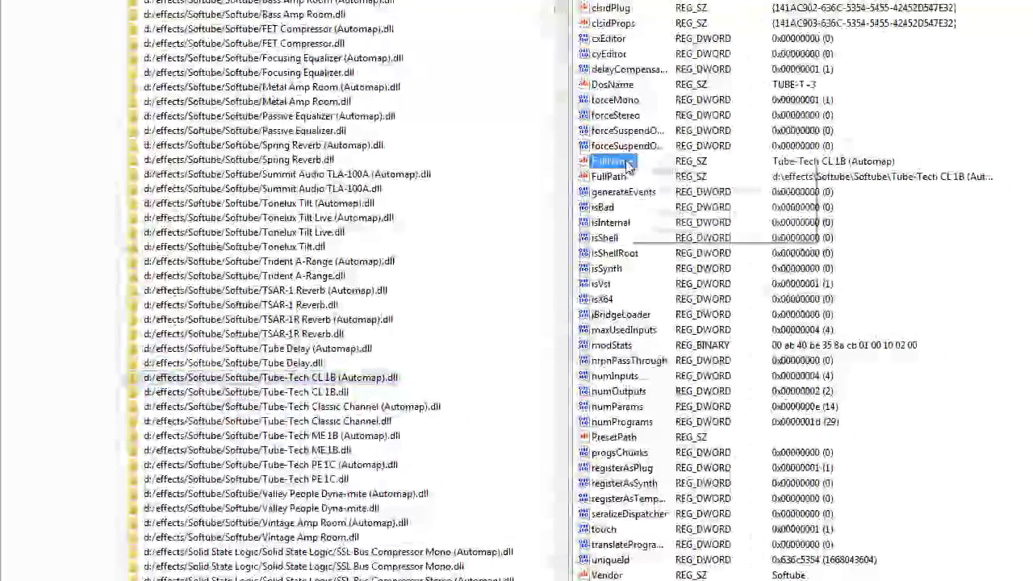
Shorten Tube-Tech CL 1B (Automap)'s FullName to 'CL 1B'.
right_click(428, 185)
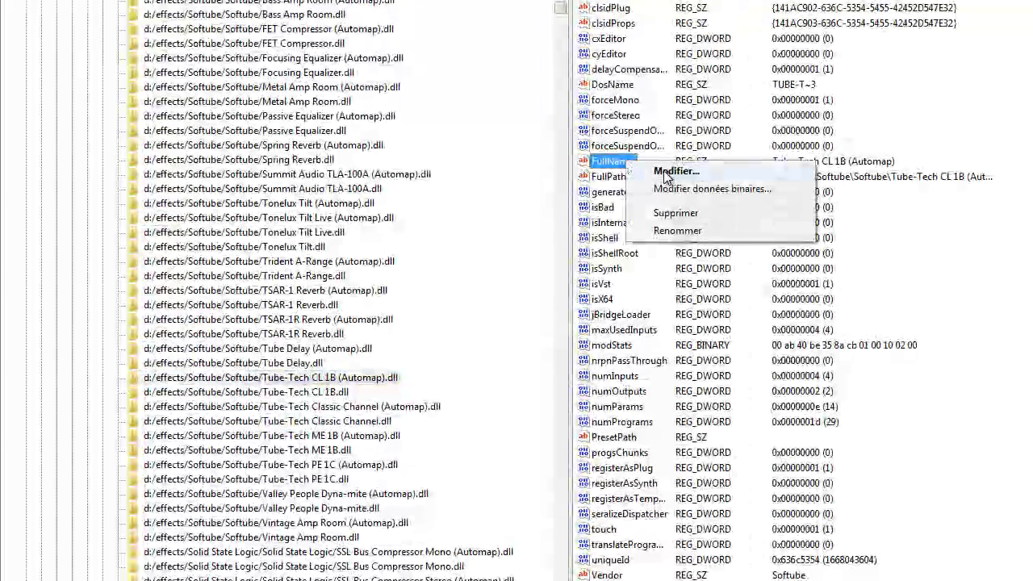
left_click(676, 171)
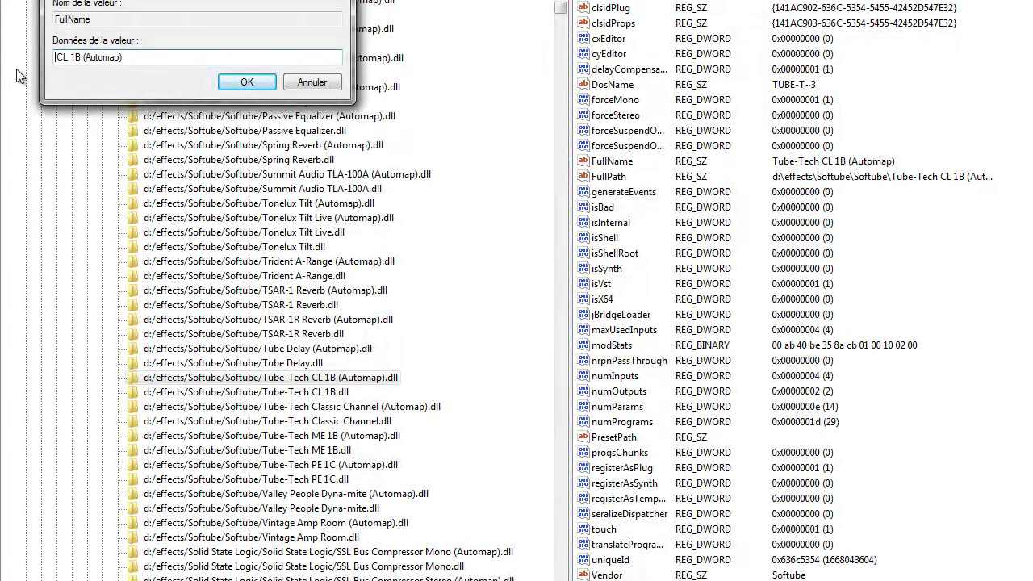
key("Delete")
left_click_drag(79, 56, 273, 53)
key("Delete")
left_click(254, 81)
Shorten Tube-Tech CL 1B.dll's FullName to 'CL 1B'.
left_click(247, 391)
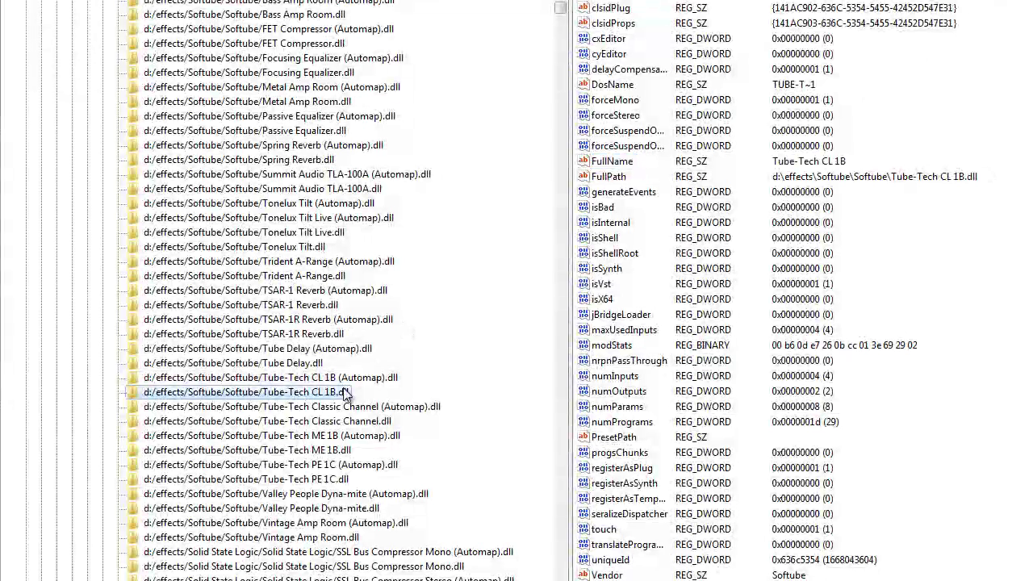
left_click(613, 162)
right_click(618, 162)
left_click(670, 168)
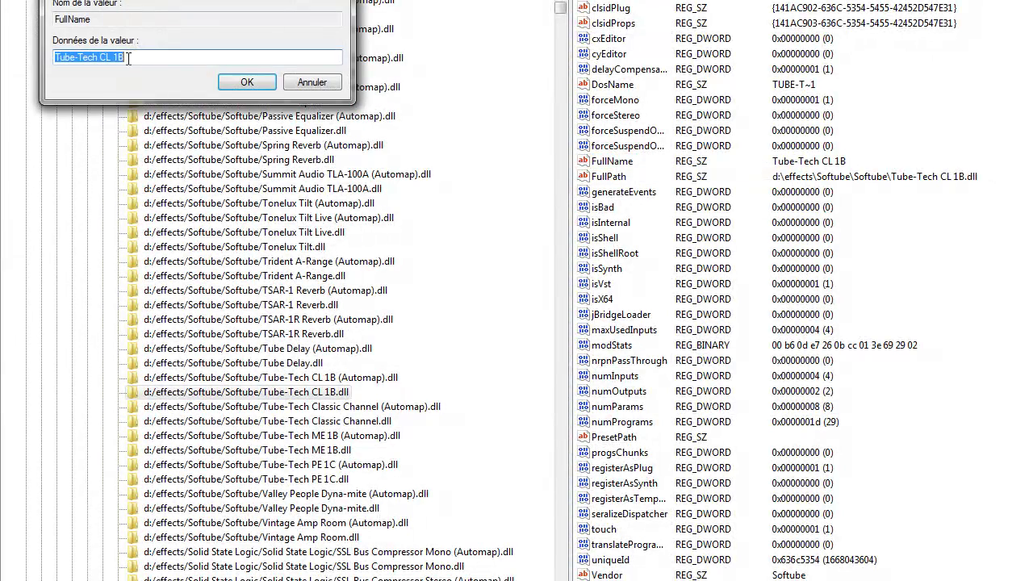
left_click_drag(54, 56, 102, 57)
key("Delete")
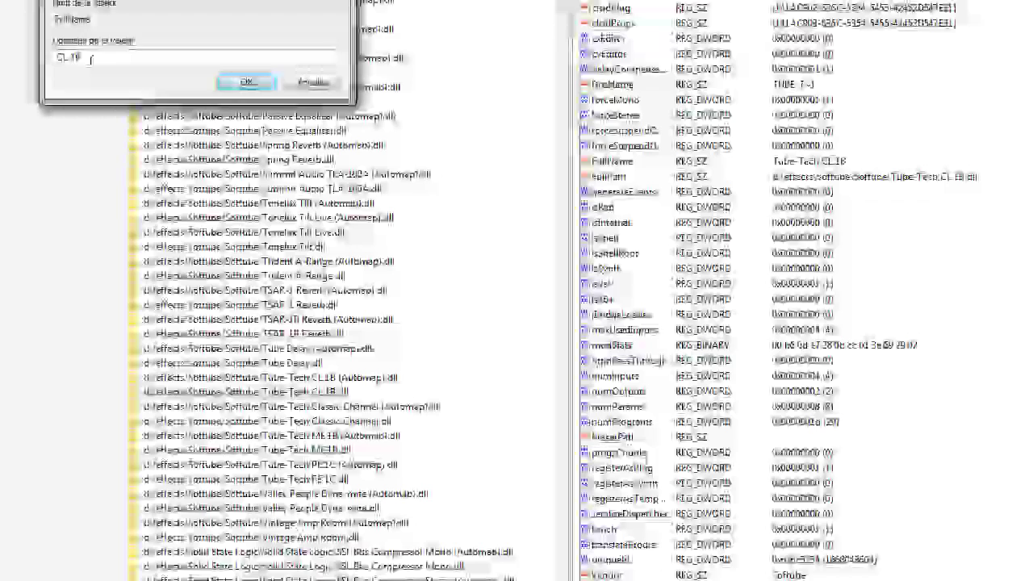
left_click(247, 82)
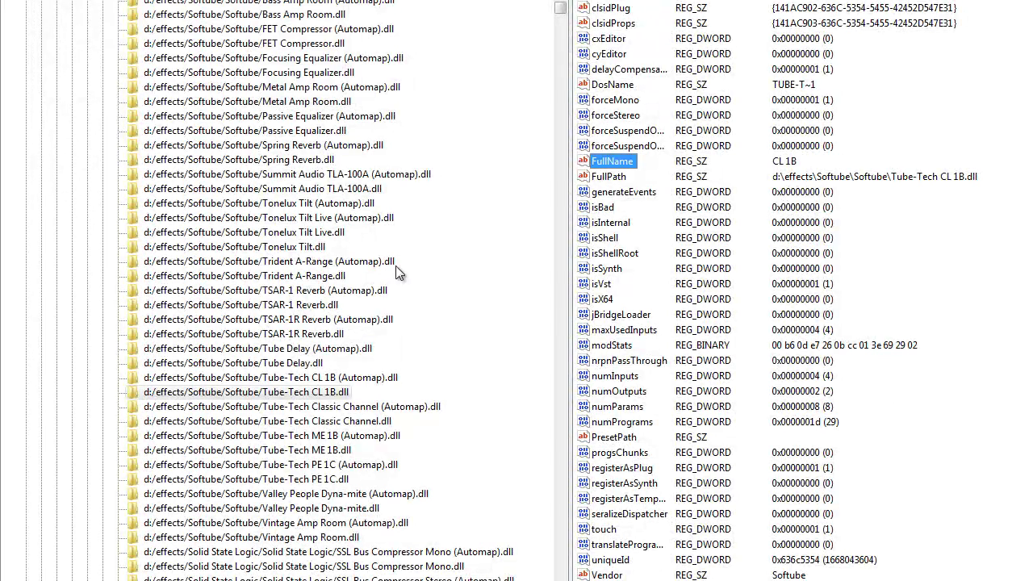
Strip the Valley People prefix from the Dyna-mite FullName values, leaving 'Dyna-mite'.
left_click(349, 494)
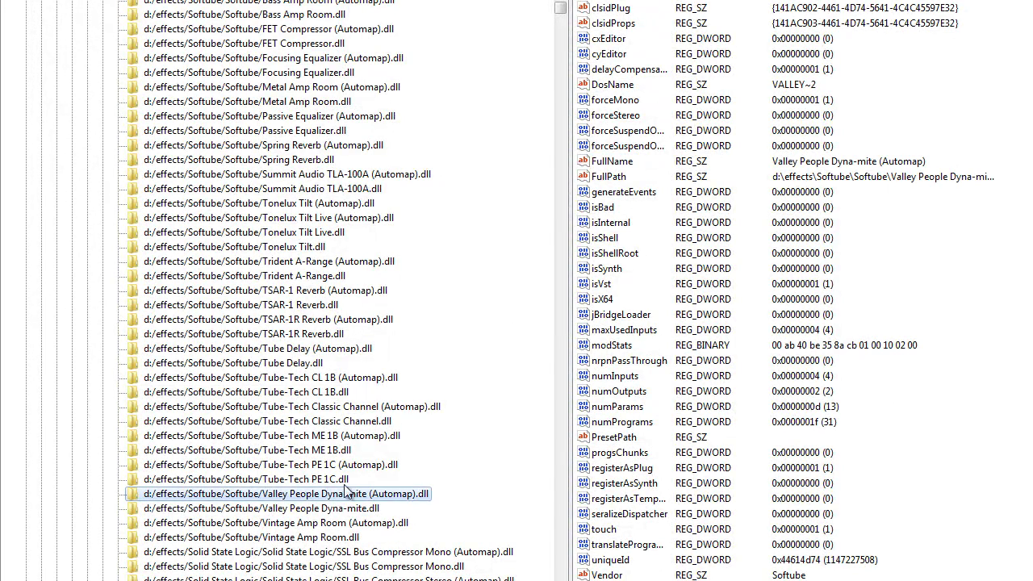
right_click(609, 166)
left_click(630, 172)
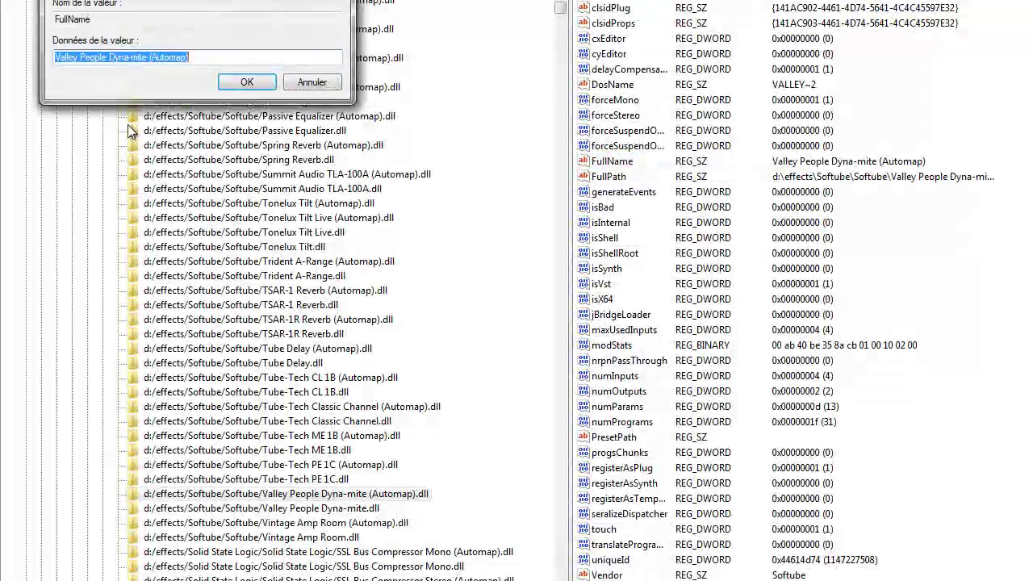
left_click(109, 57)
left_click_drag(109, 57, 2, 75)
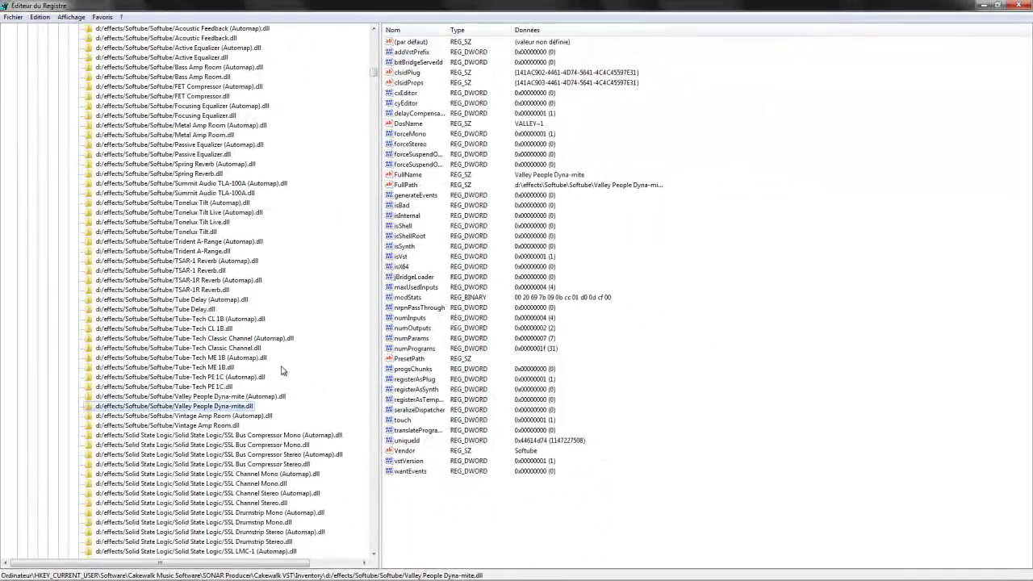
double_click(408, 174)
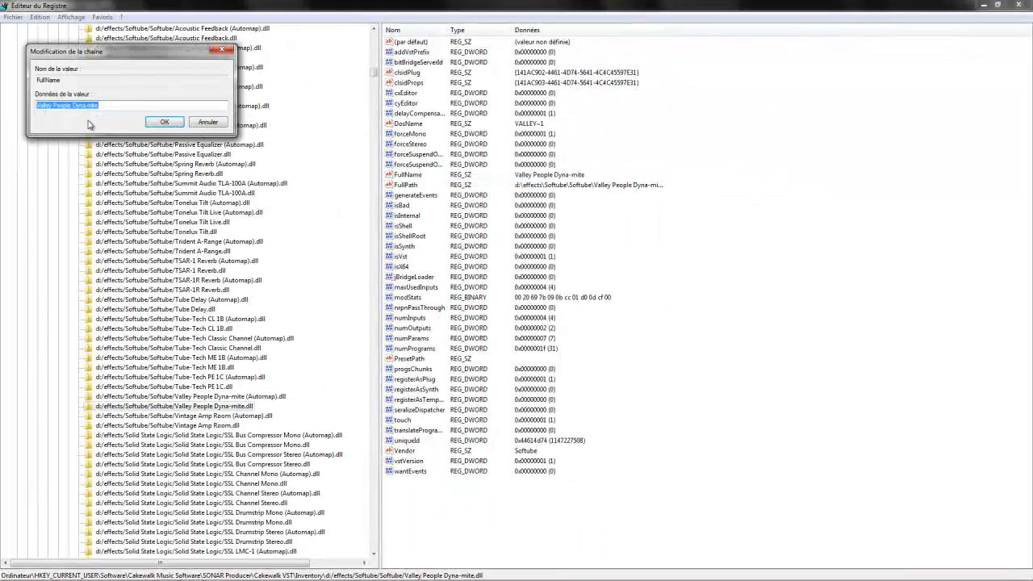
left_click_drag(74, 105, 36, 105)
key("BackSpace")
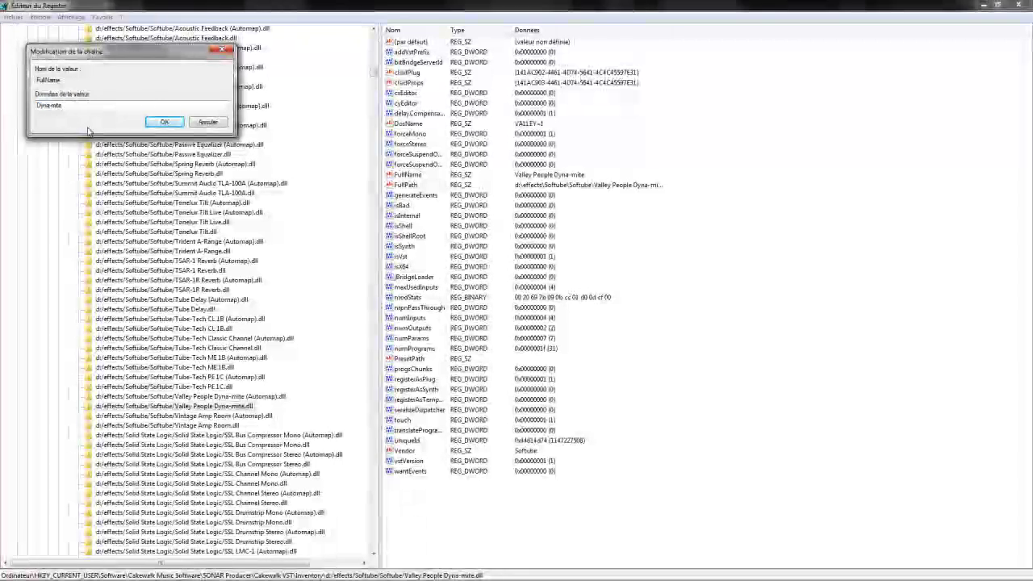
left_click(164, 123)
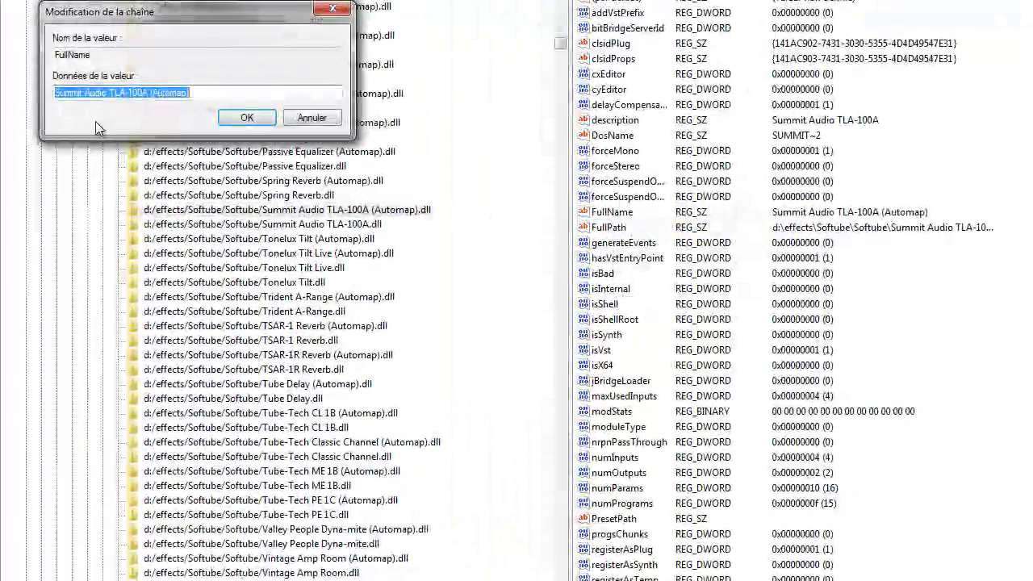
Shorten Summit Audio TLA-100A (Automap)'s FullName to 'TLA-100A'.
left_click(108, 92)
left_click_drag(107, 87, 4, 105)
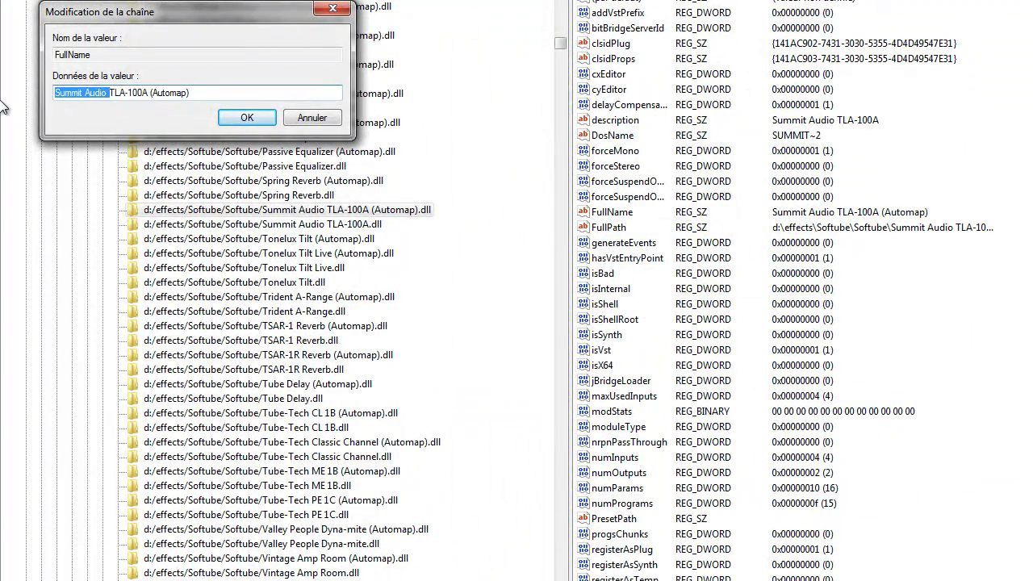
key("Delete")
left_click_drag(96, 92, 275, 100)
key("Delete")
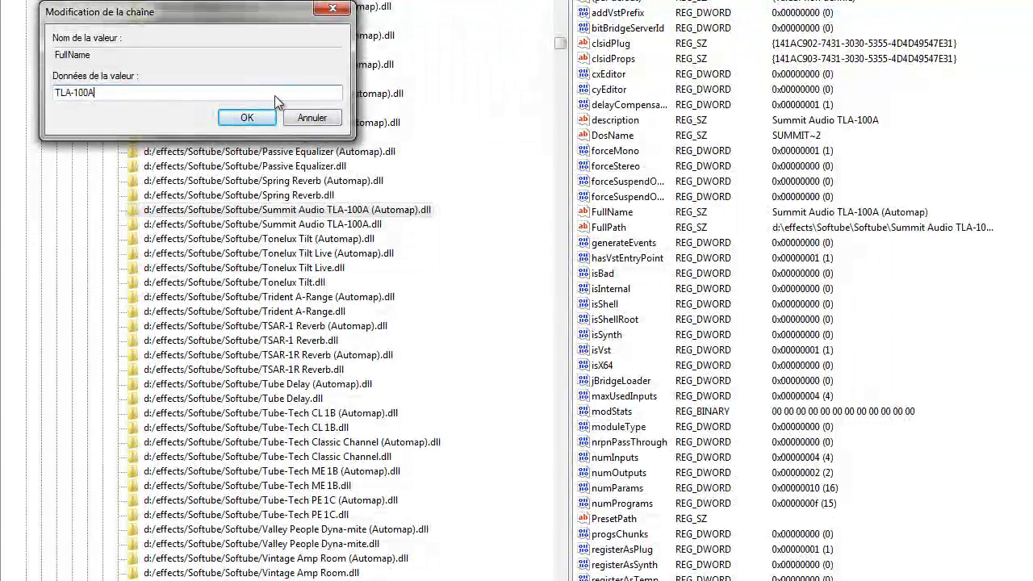
left_click(246, 118)
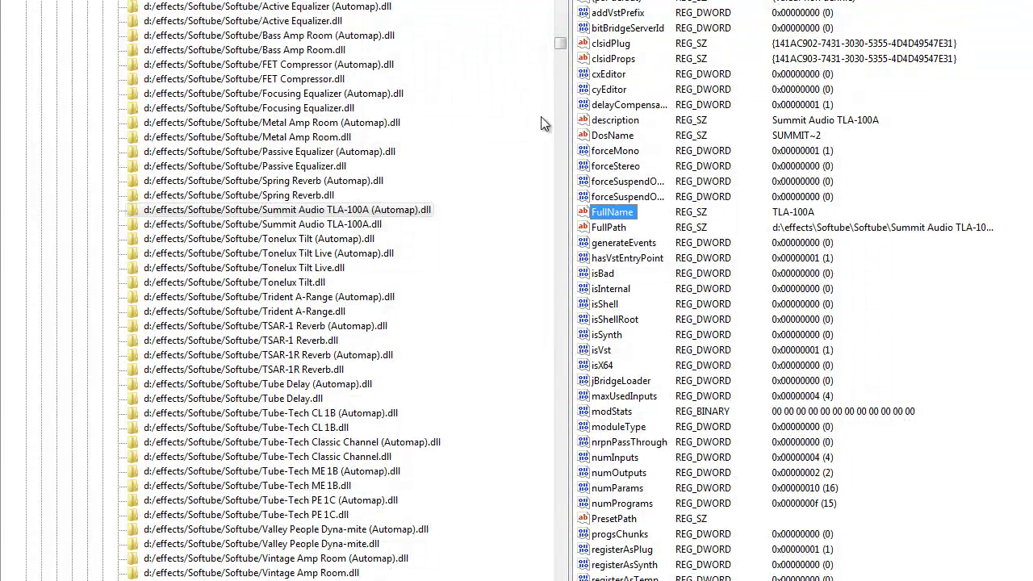
Shorten TLA-100A.dll's FullName to 'TLA-100A', then minimize regedit and close SONAR.
left_click(366, 226)
double_click(605, 213)
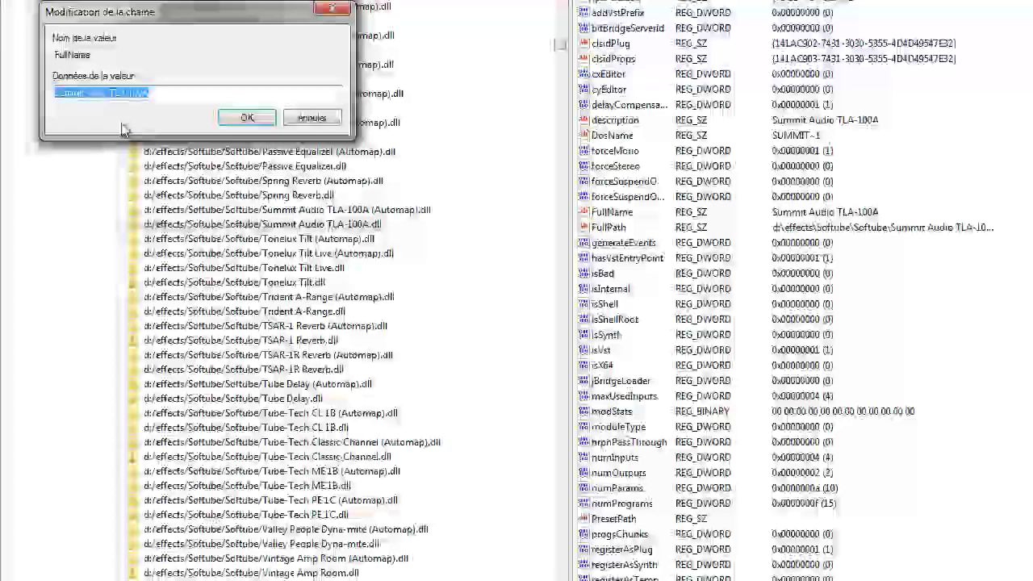
left_click_drag(54, 93, 110, 93)
key("Delete")
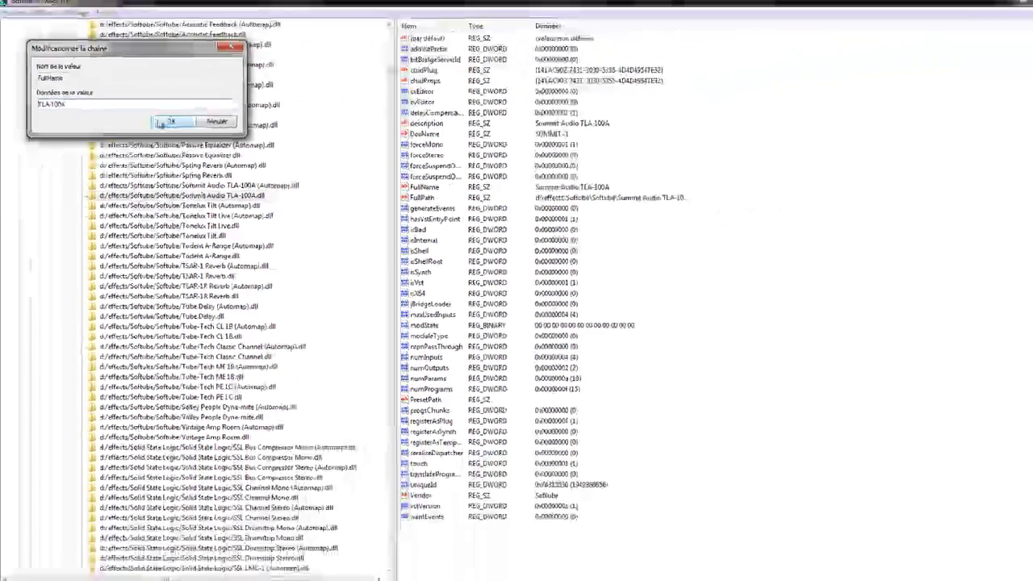
key("Return")
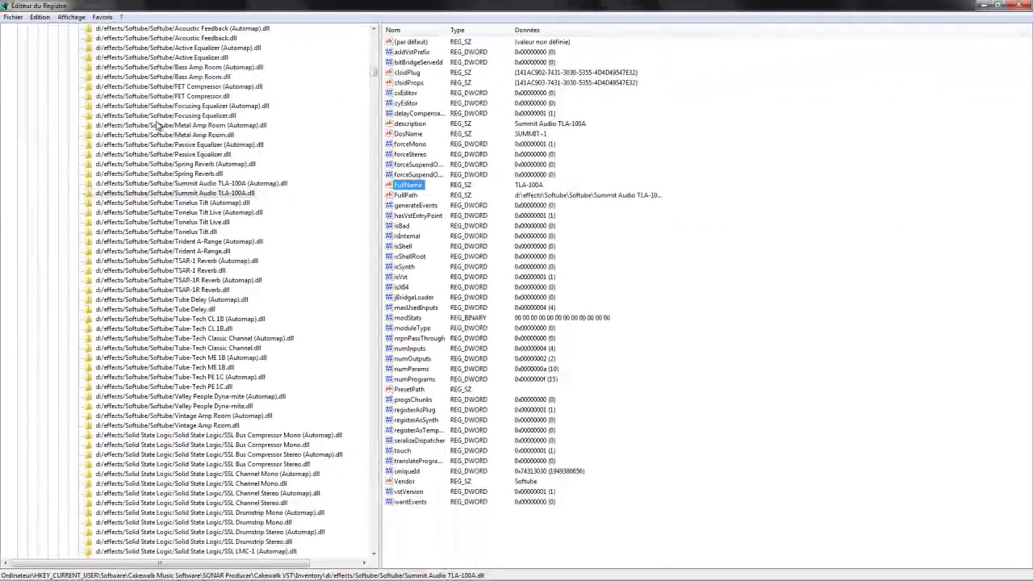
left_click(979, 6)
left_click(1019, 5)
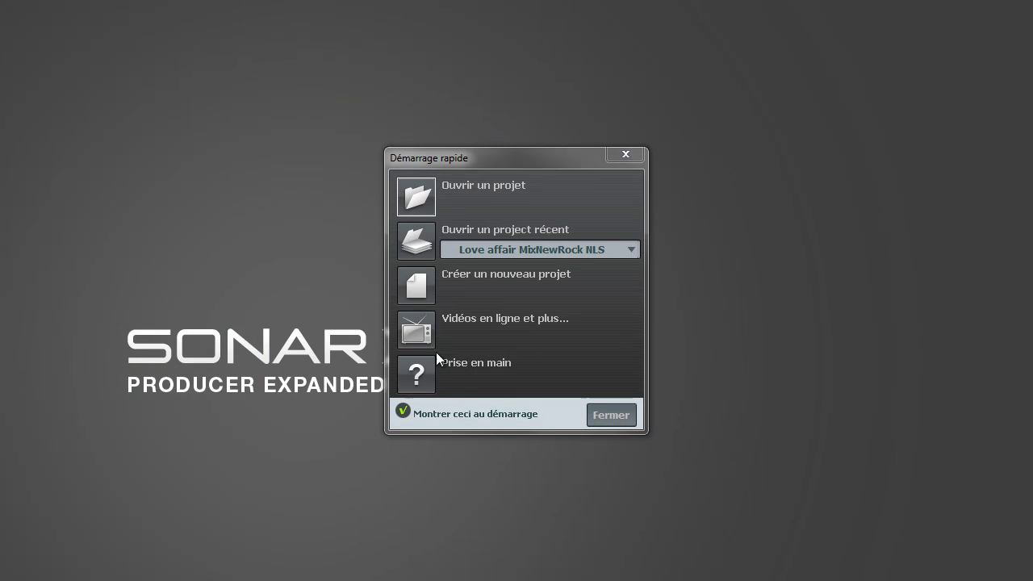
Start a new project from Quick Start and enter 'test' as its name.
left_click(421, 284)
type("test")
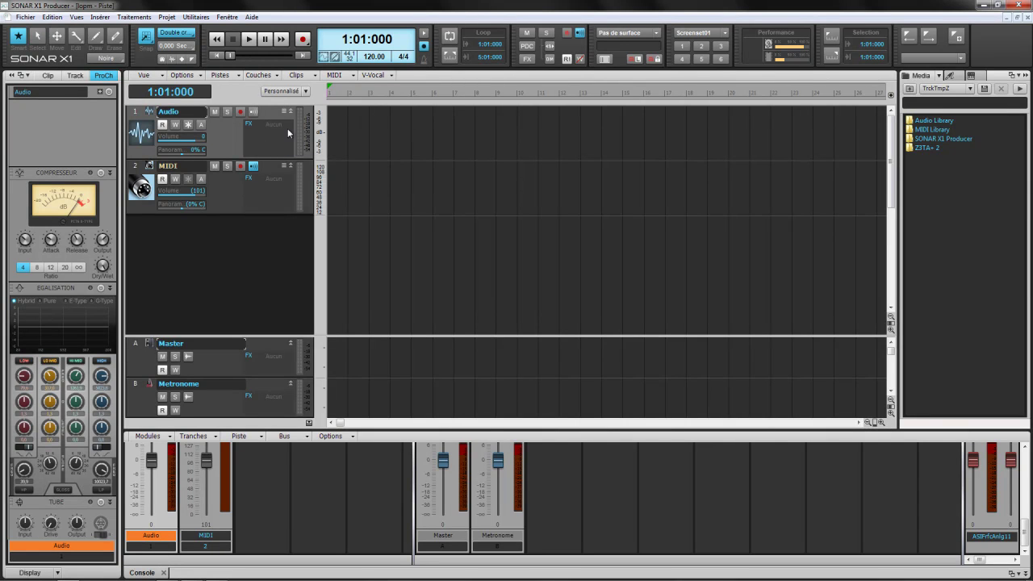
Insert the Tube-Tech CL 1B compressor from Stéréo > Dynamic into the Audio track's FX bin.
right_click(276, 126)
mouse_move(347, 252)
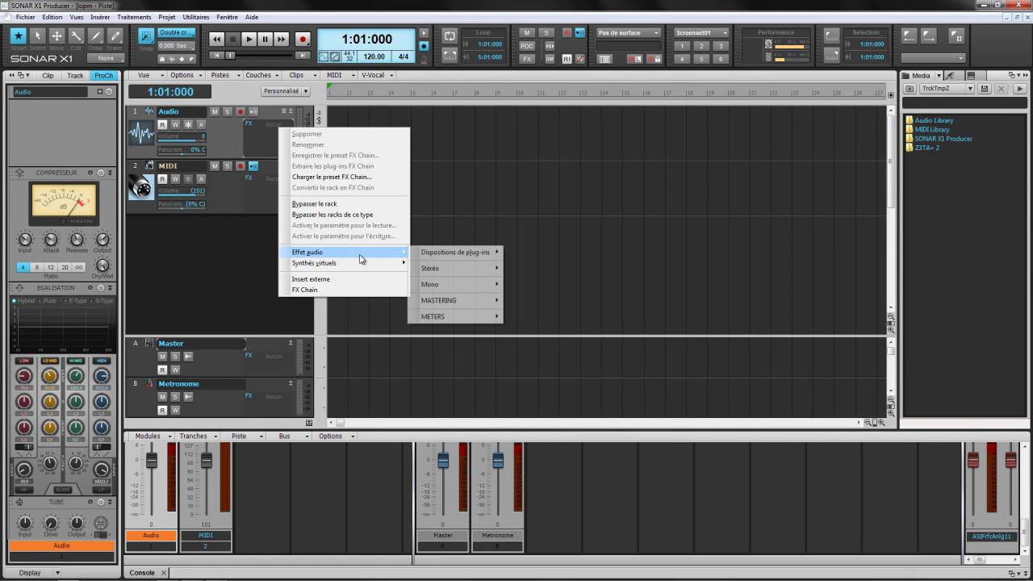
mouse_move(474, 270)
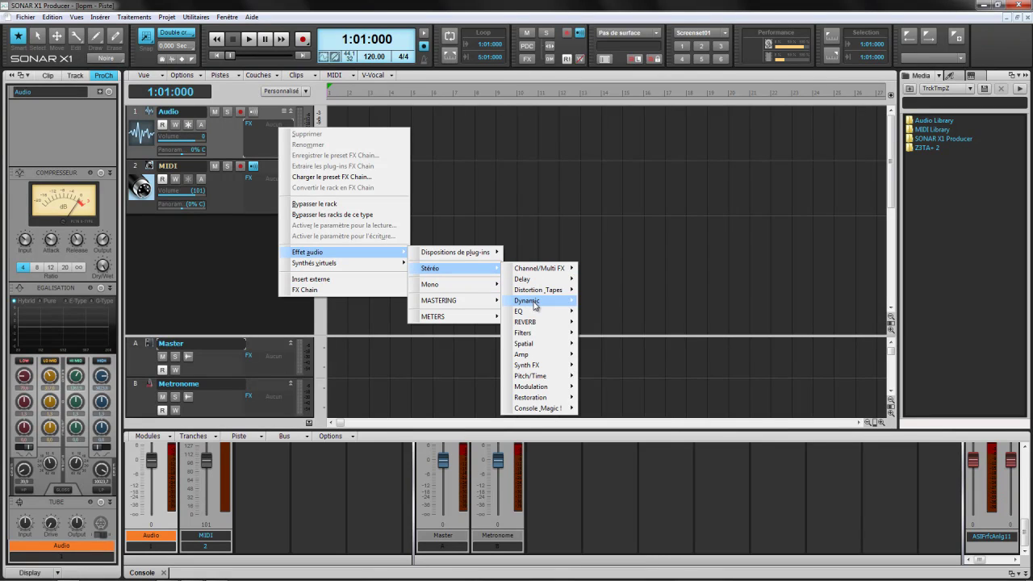
mouse_move(537, 301)
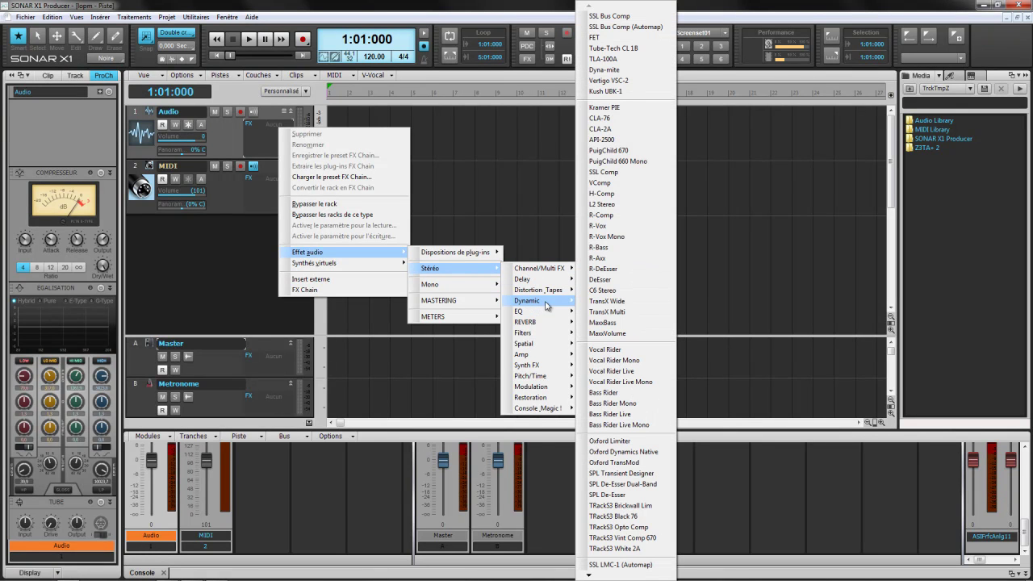
left_click(617, 49)
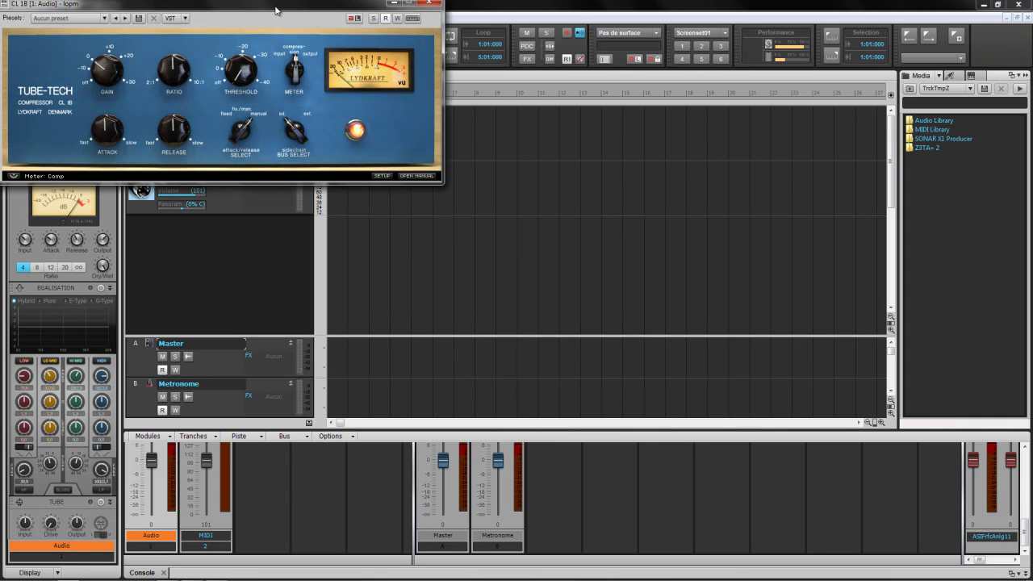
left_click_drag(275, 10, 355, 294)
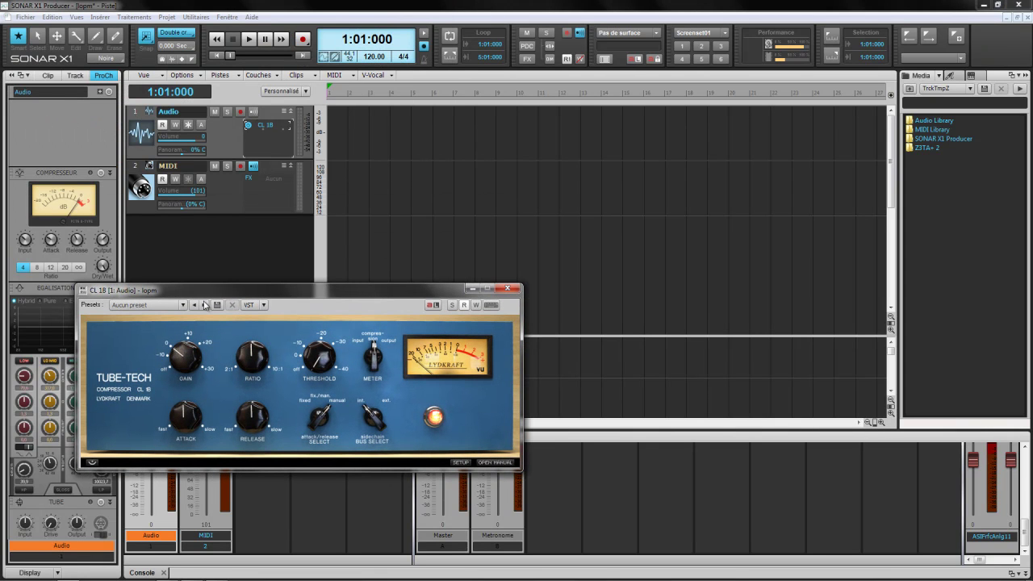
Add the Dyna-mite compressor to the Audio track's FX bin.
right_click(263, 148)
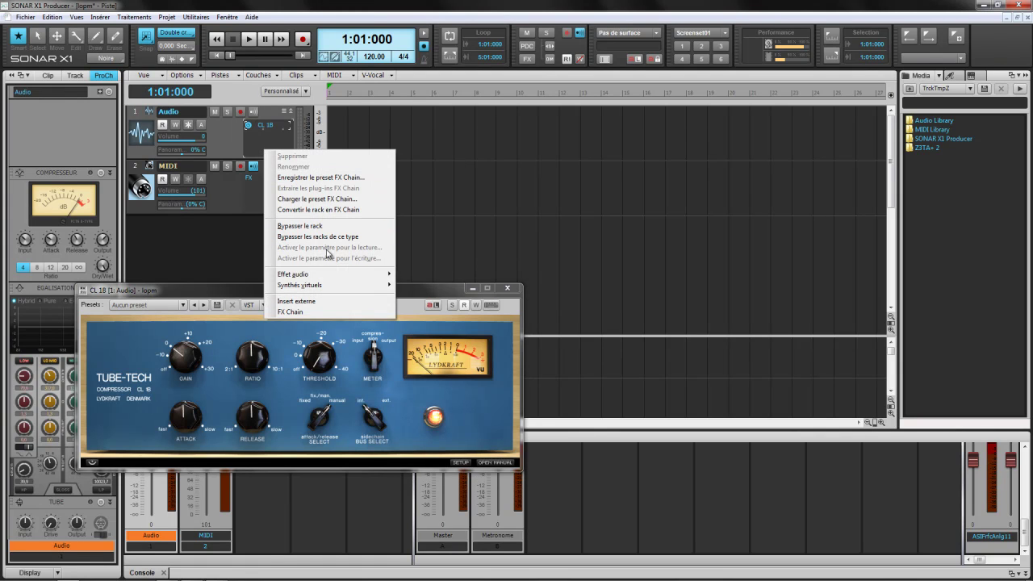
mouse_move(327, 276)
mouse_move(429, 292)
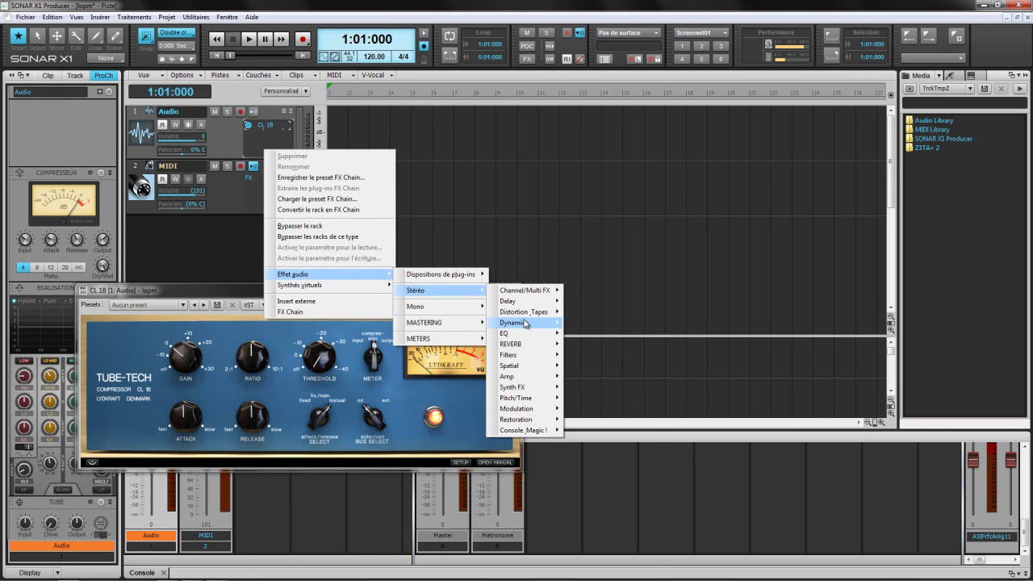
mouse_move(524, 323)
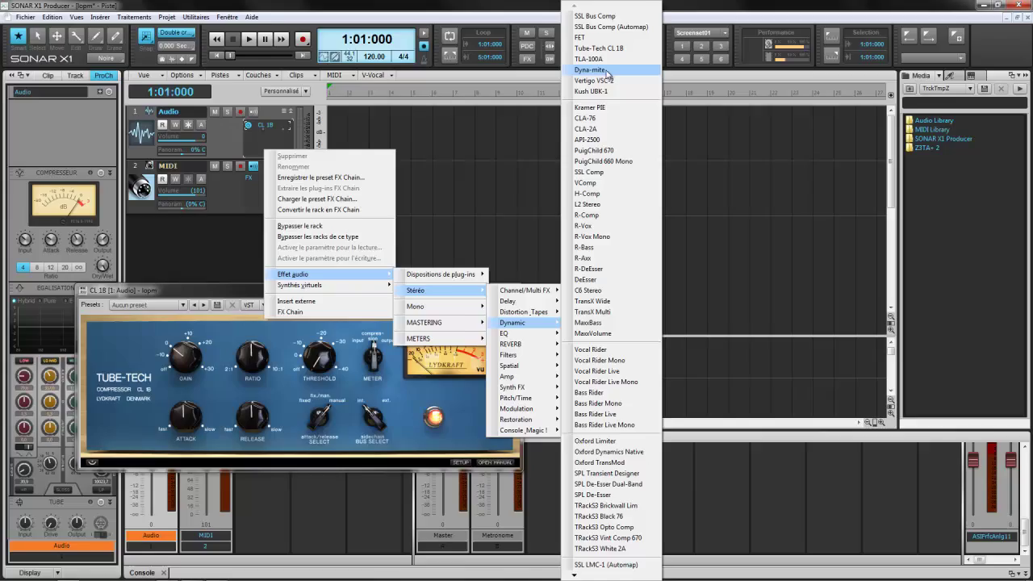
left_click(598, 71)
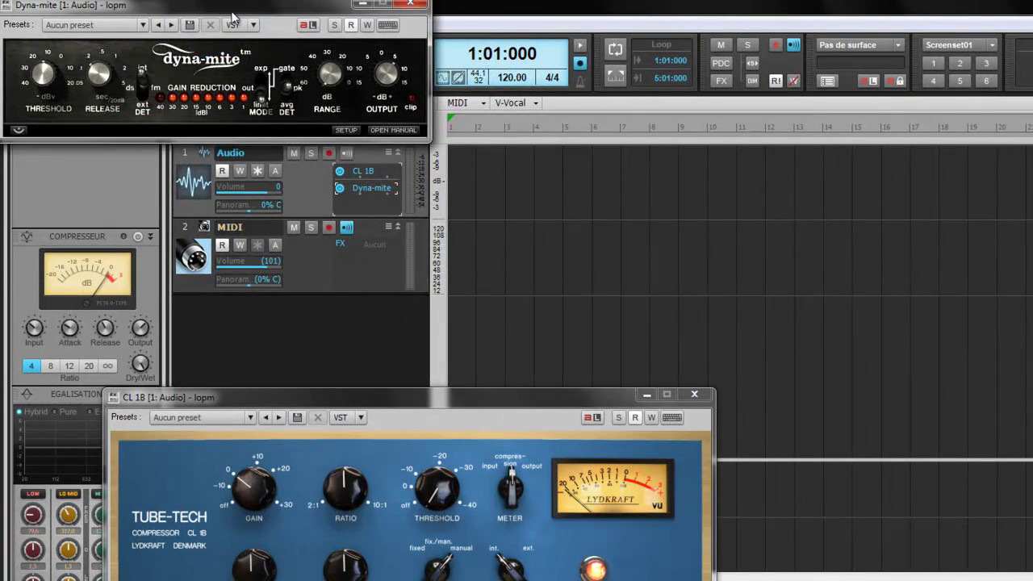
left_click_drag(248, 24, 816, 240)
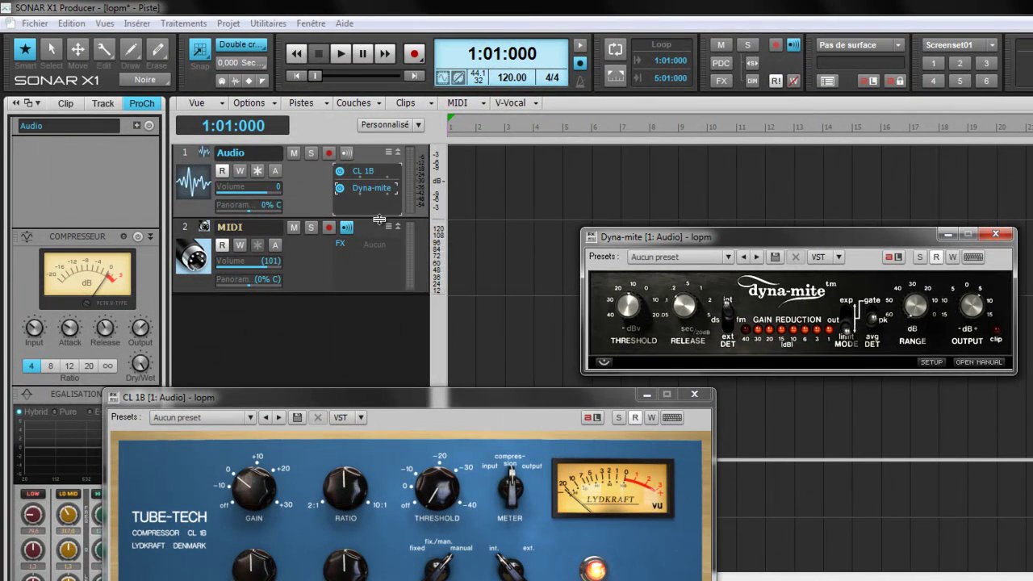
Add FET Comp to the Audio track's effects and switch to the Console view.
left_click_drag(380, 220, 380, 293)
right_click(353, 219)
mouse_move(481, 395)
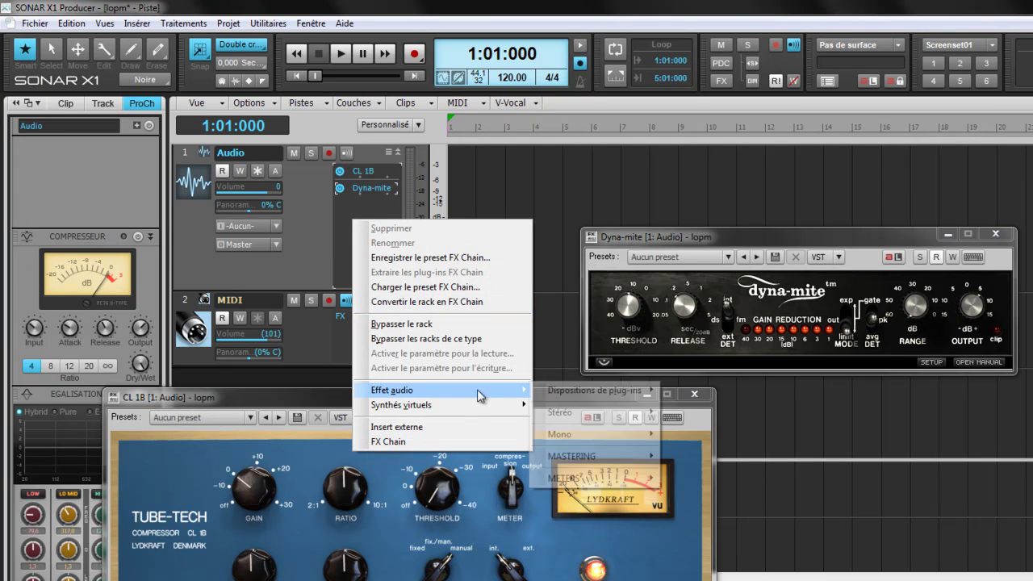
mouse_move(588, 413)
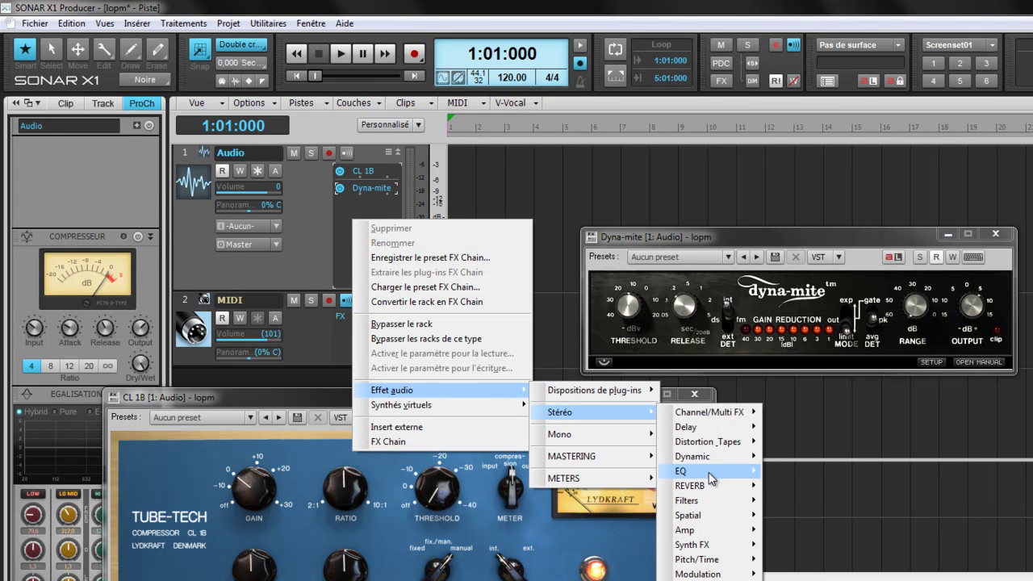
mouse_move(703, 456)
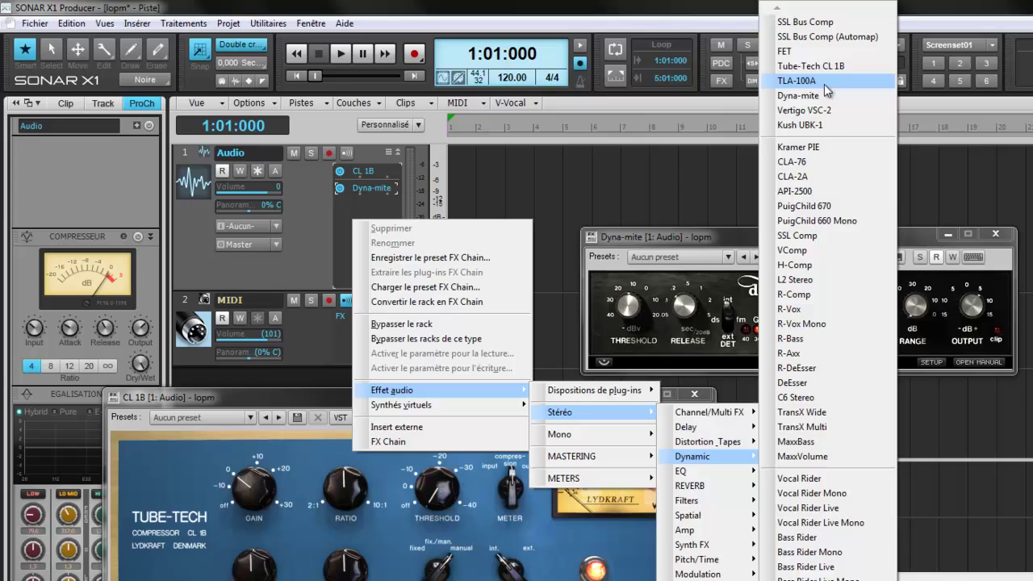
left_click(822, 51)
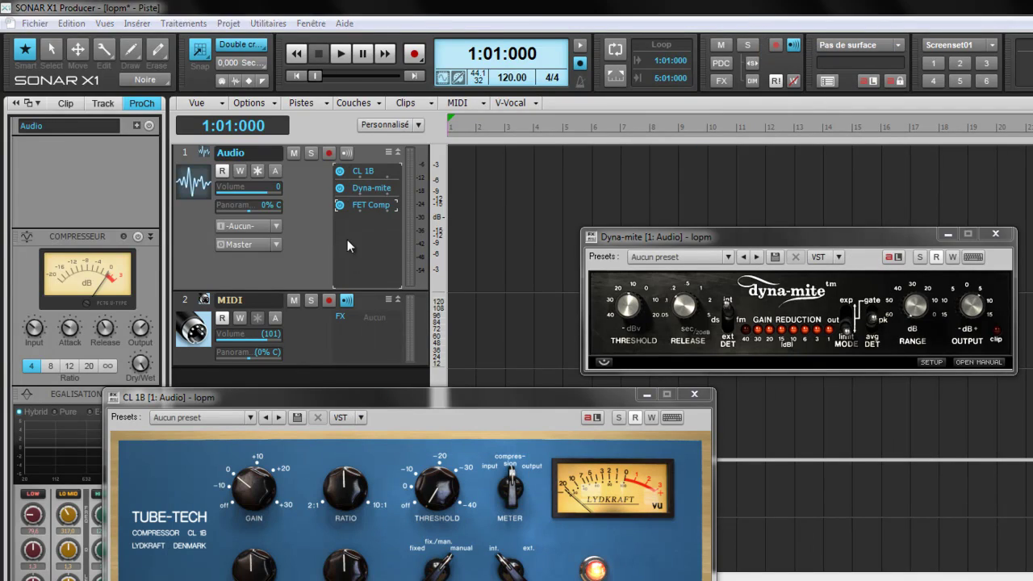
left_click_drag(280, 9, 771, 278)
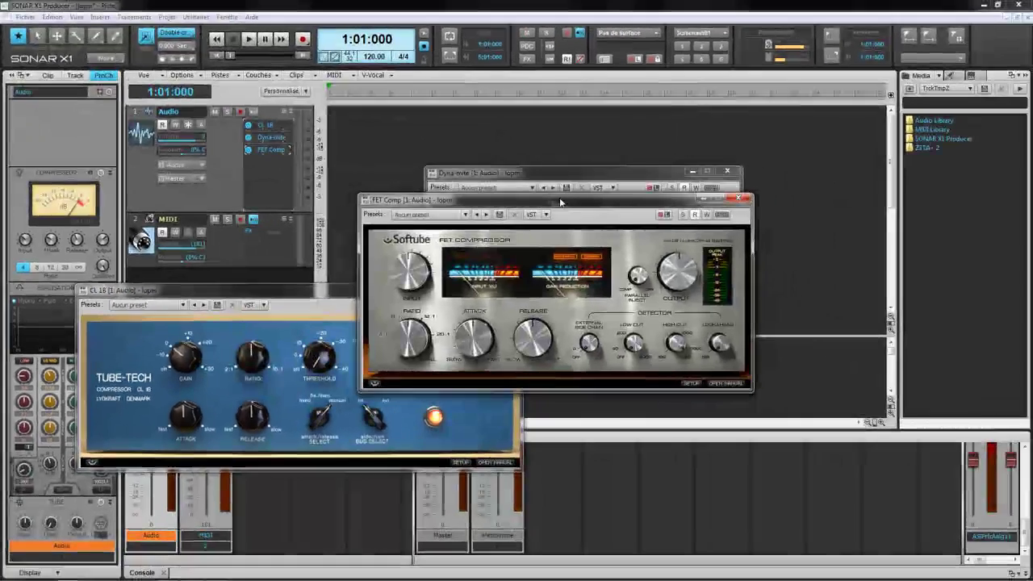
key("shift+d")
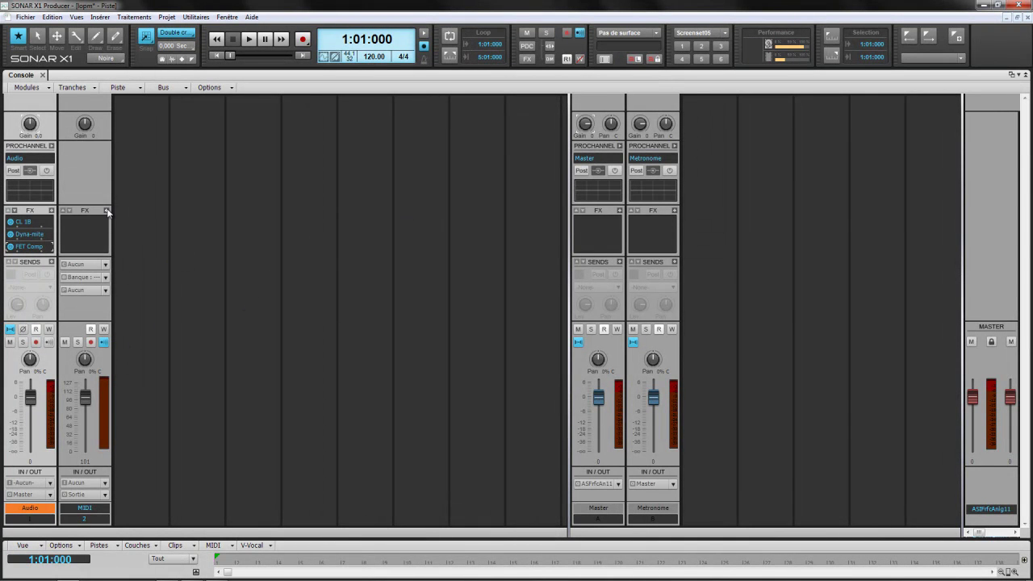
Dismiss the Audio strip's effects menu, then open Utilitaires > Gestionnaire de plug-ins Cakewalk.
right_click(53, 211)
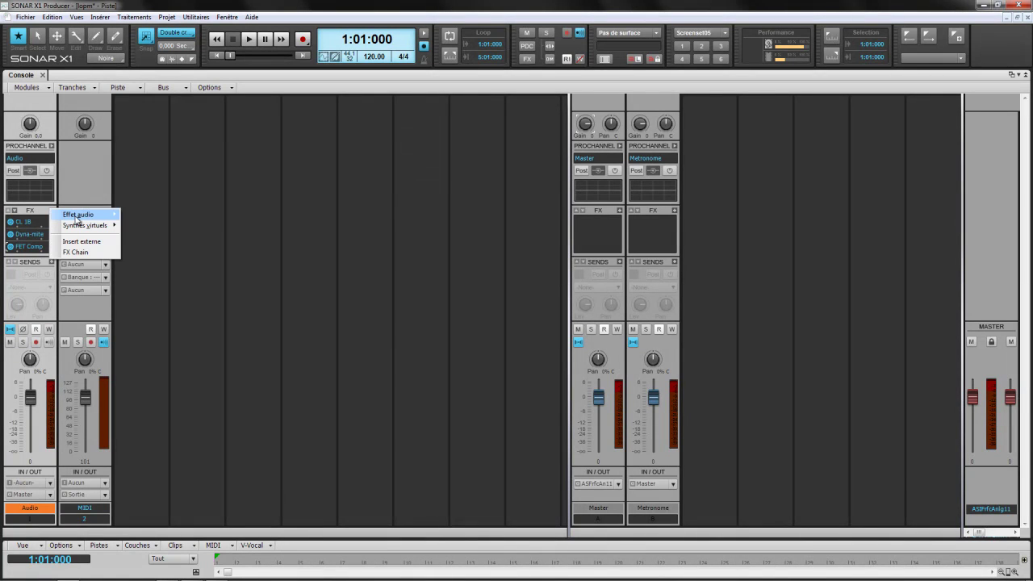
mouse_move(80, 215)
mouse_move(141, 231)
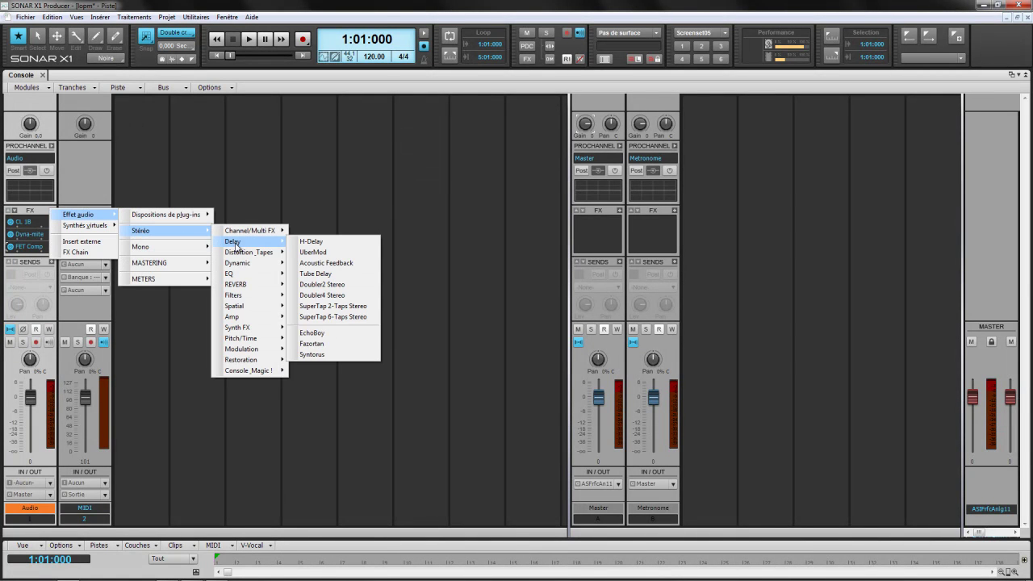
mouse_move(270, 265)
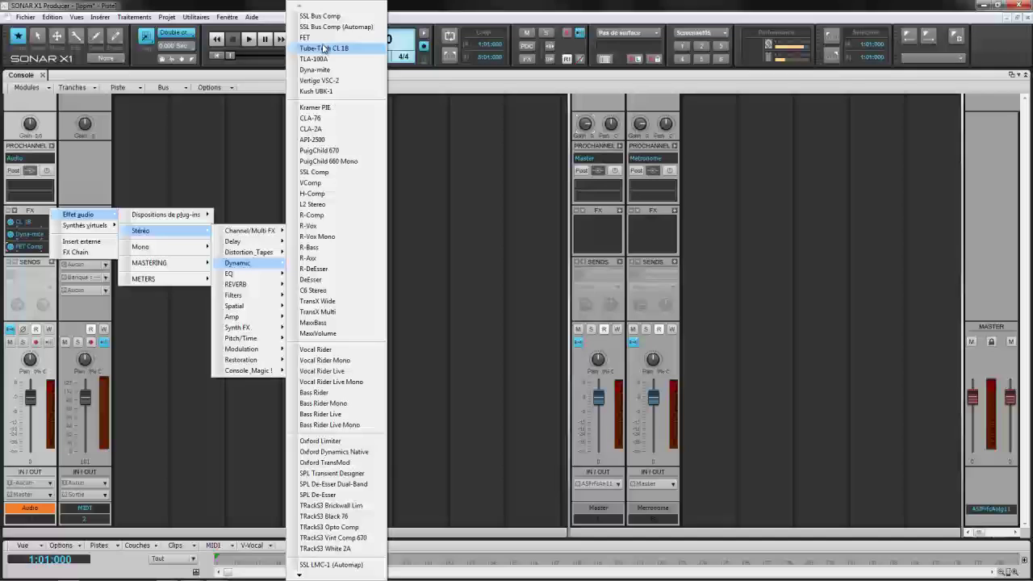
left_click(93, 192)
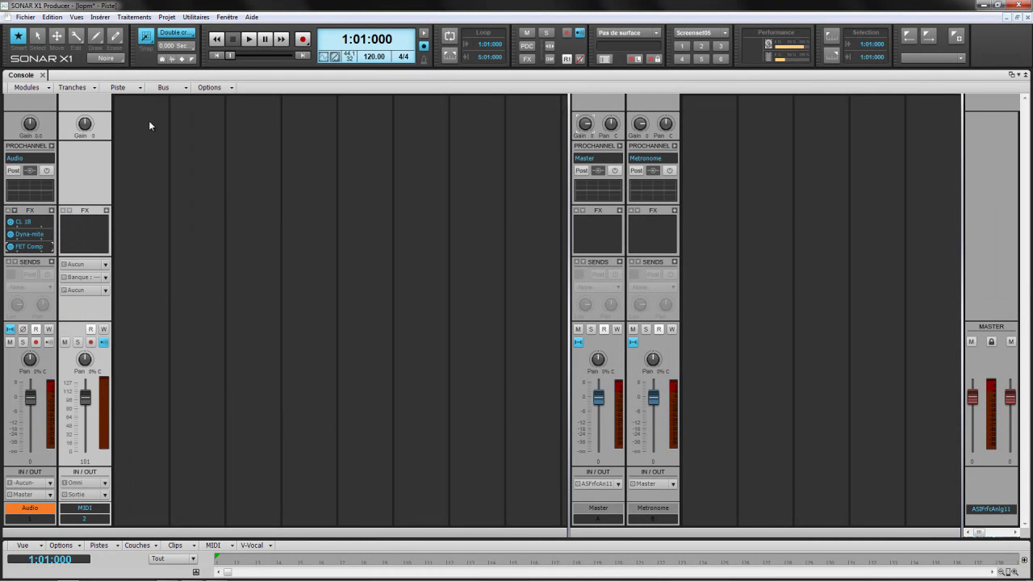
left_click(197, 17)
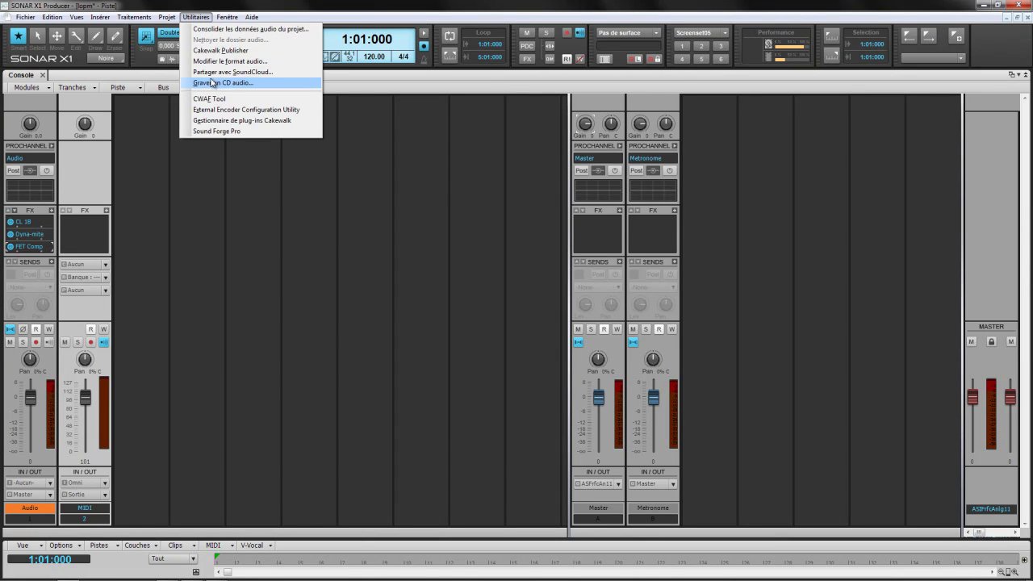
left_click(251, 120)
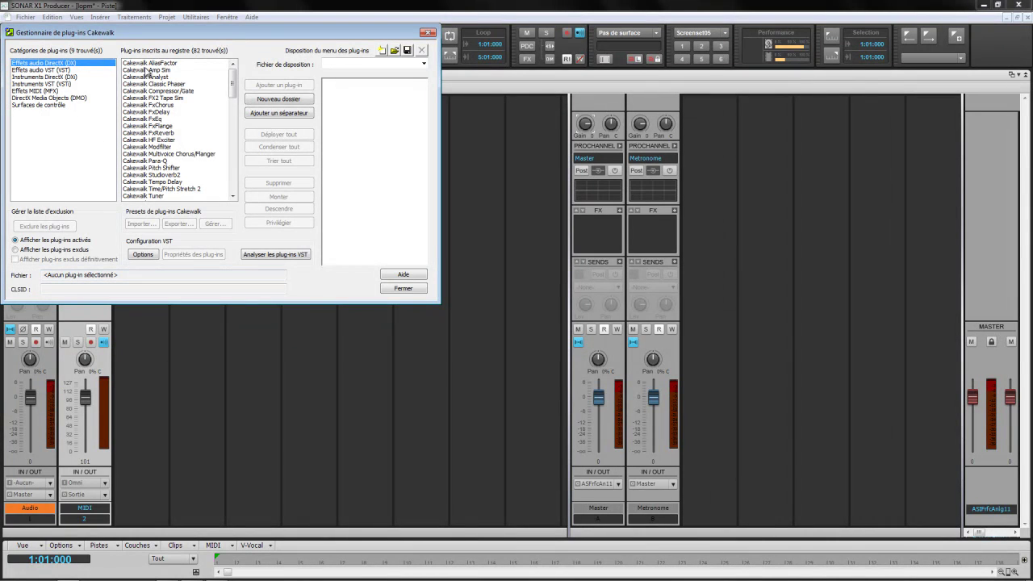
Under Effets audio VST, compare the two CL 1B entries' Fichier paths, then close the manager.
left_click(50, 70)
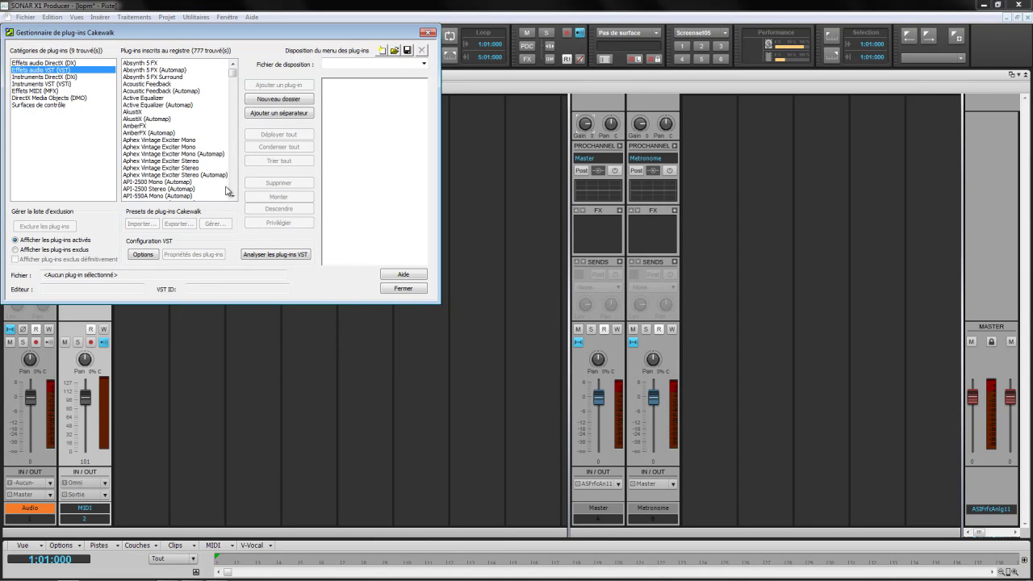
scroll(232, 198, "down", 7)
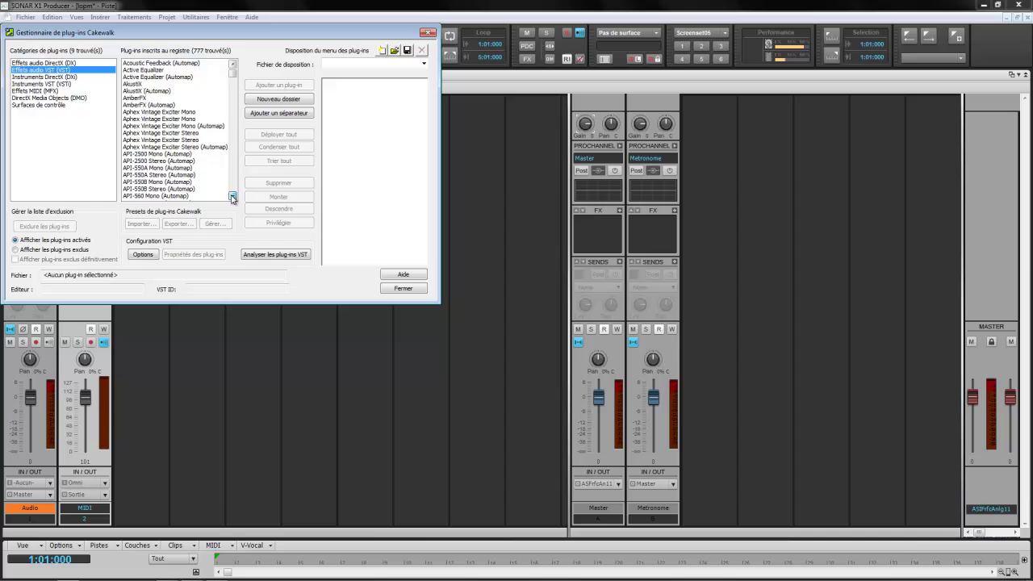
scroll(233, 198, "down", 13)
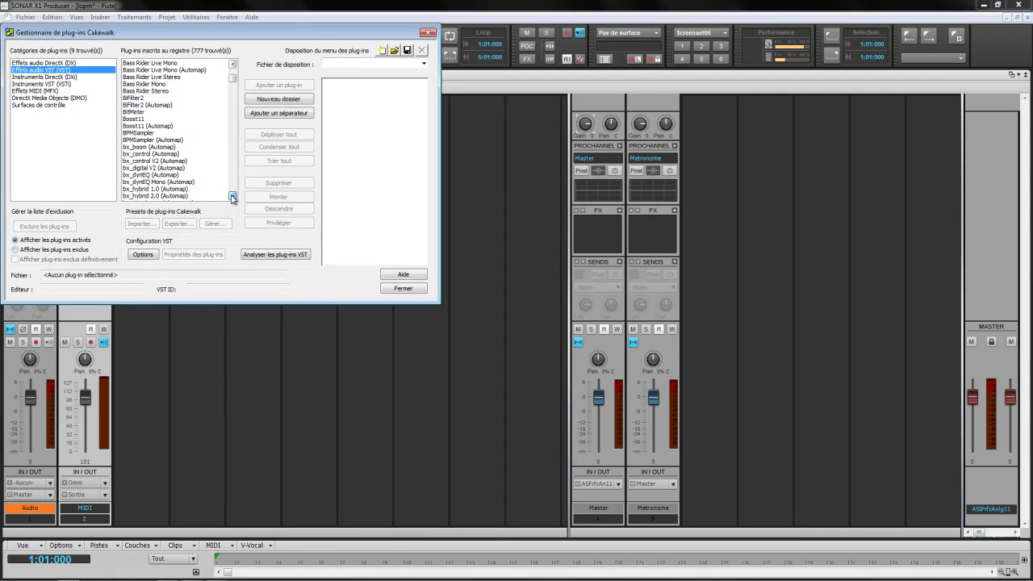
scroll(232, 199, "down", 5)
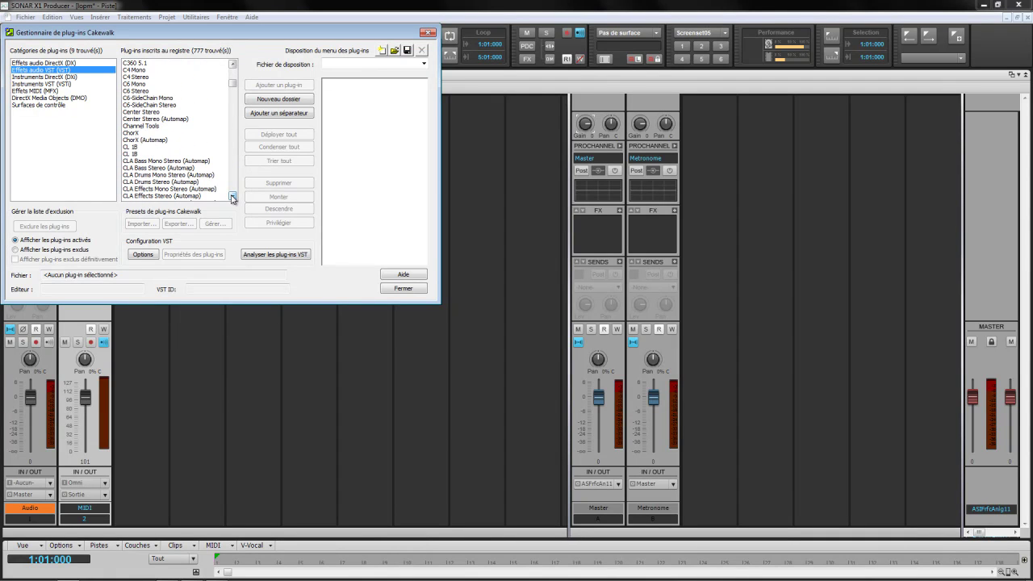
left_click(134, 147)
left_click(139, 155)
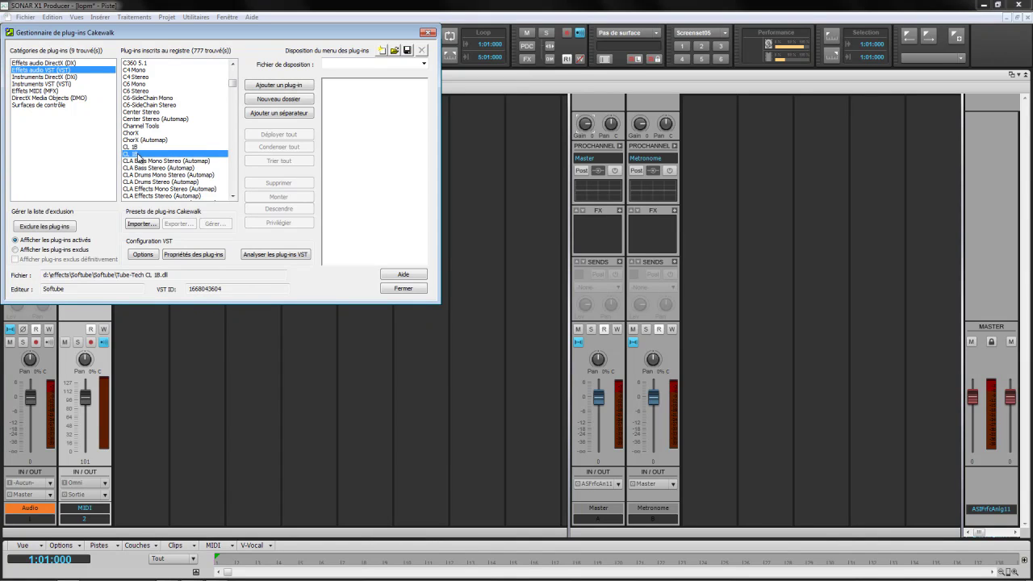
left_click(139, 148)
left_click(139, 155)
left_click_drag(171, 275, 7, 278)
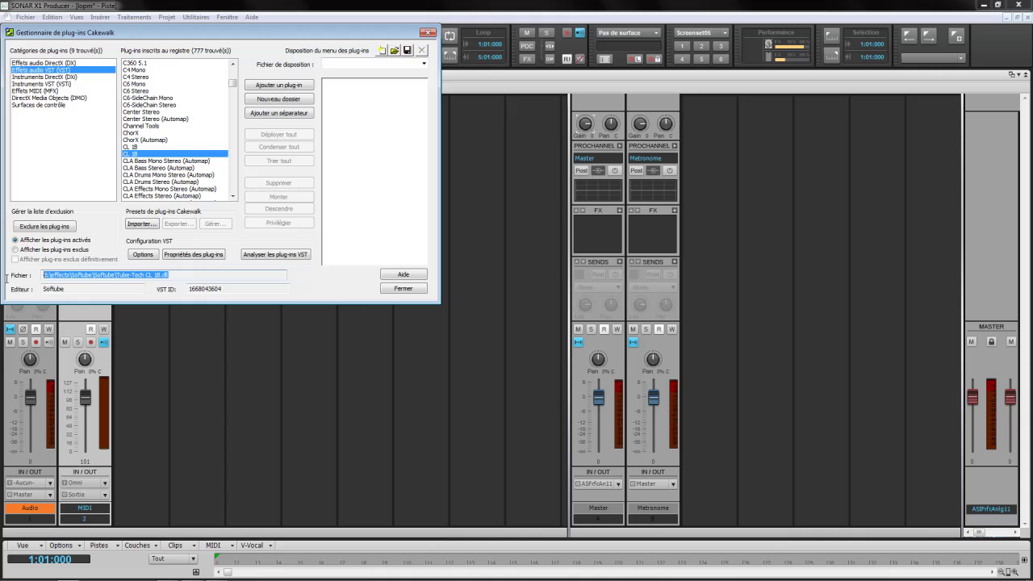
left_click(135, 147)
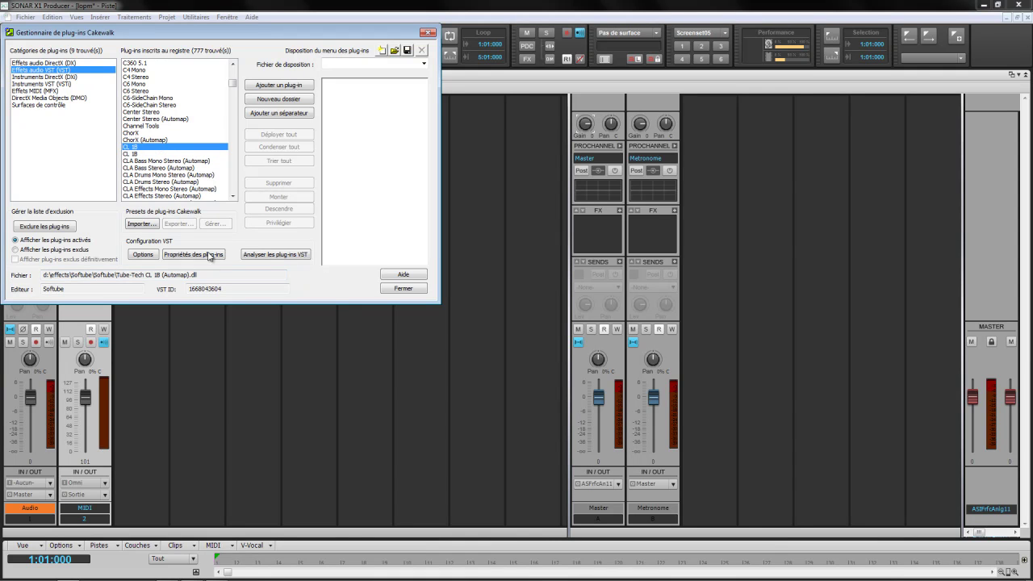
left_click(401, 288)
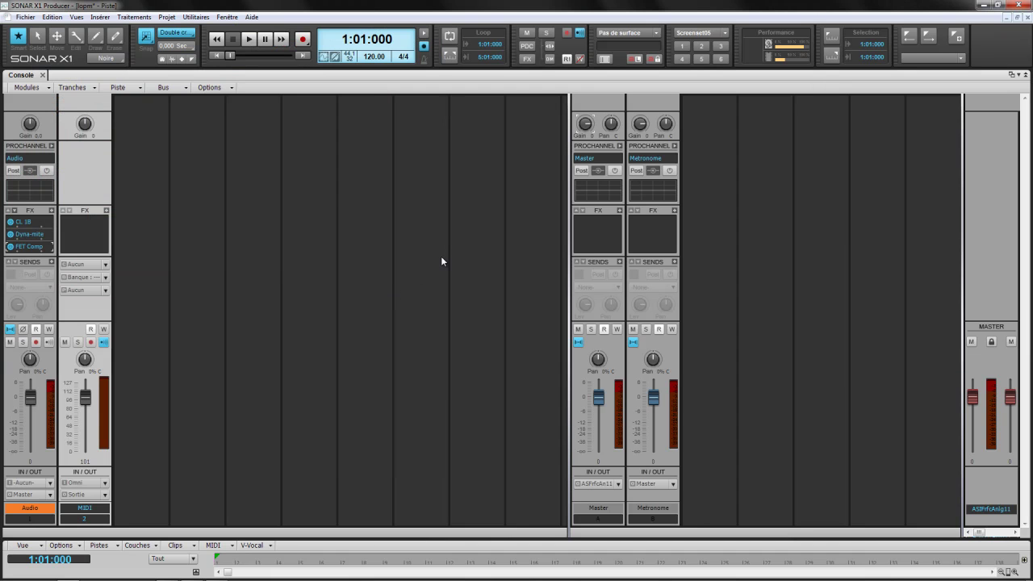